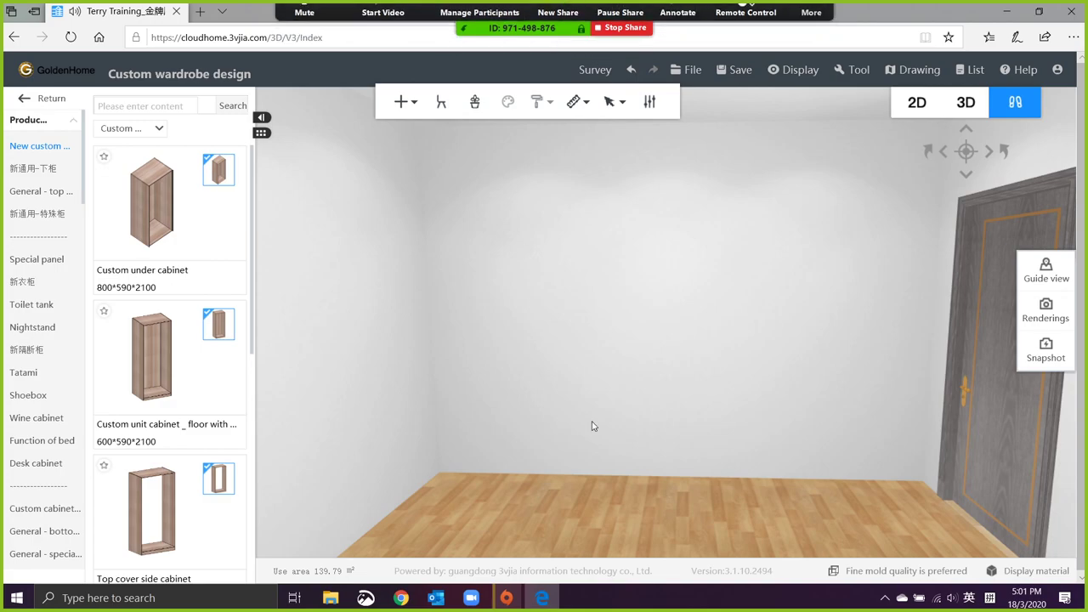
Step: Check the rooms in the guide view and the 2D floor plan, and return to the walk-through view
click(1044, 281)
click(893, 272)
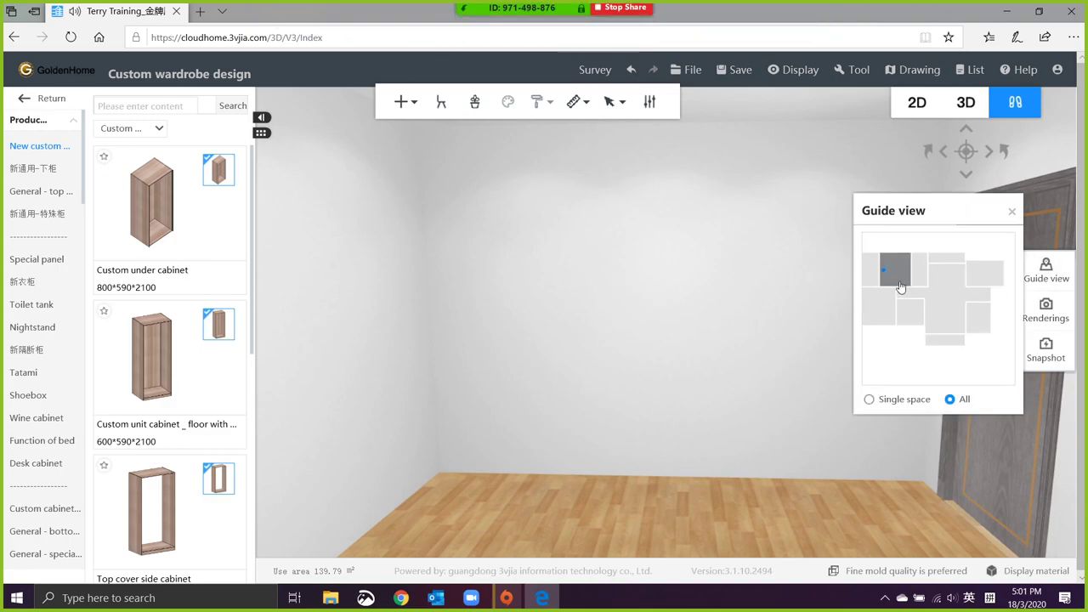
click(916, 104)
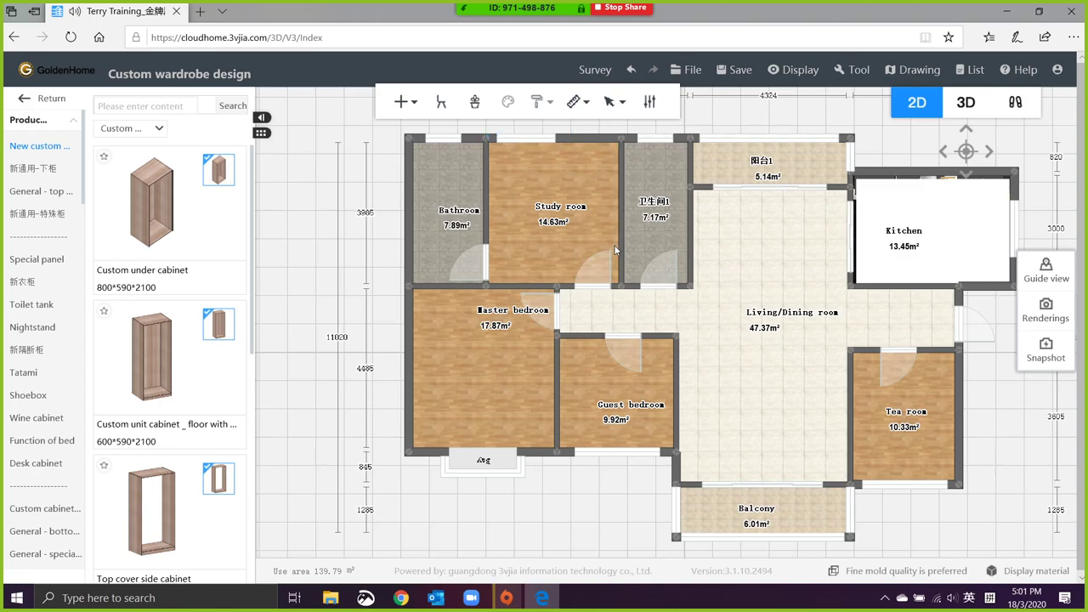
click(1021, 104)
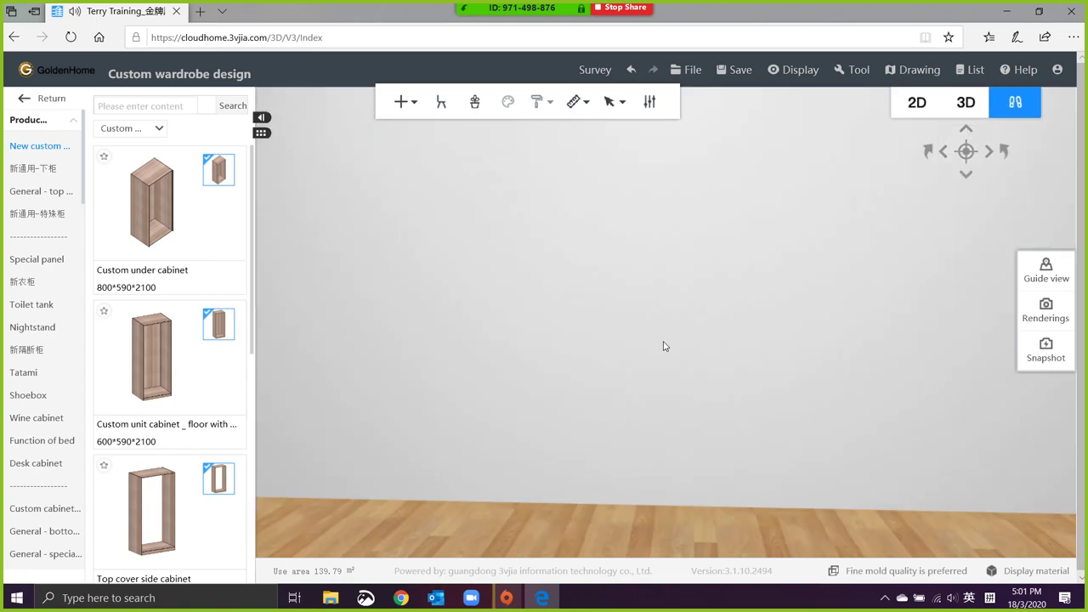
Step: Reopen the custom Wardrobe library and browse its Special panel, 新衣柜, Toilet tank and Nightstand categories
click(23, 99)
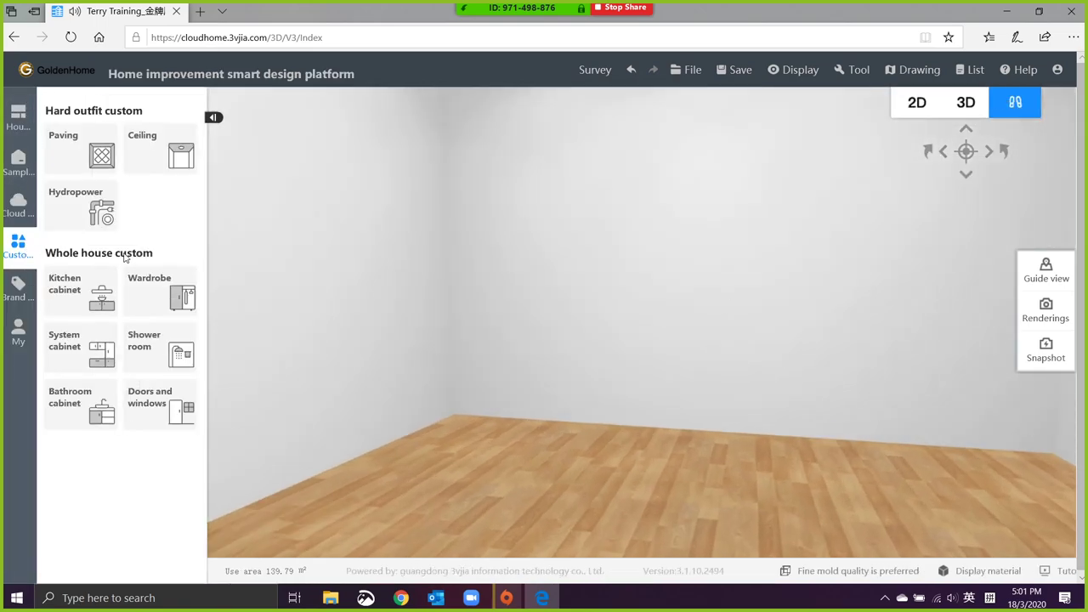
click(153, 281)
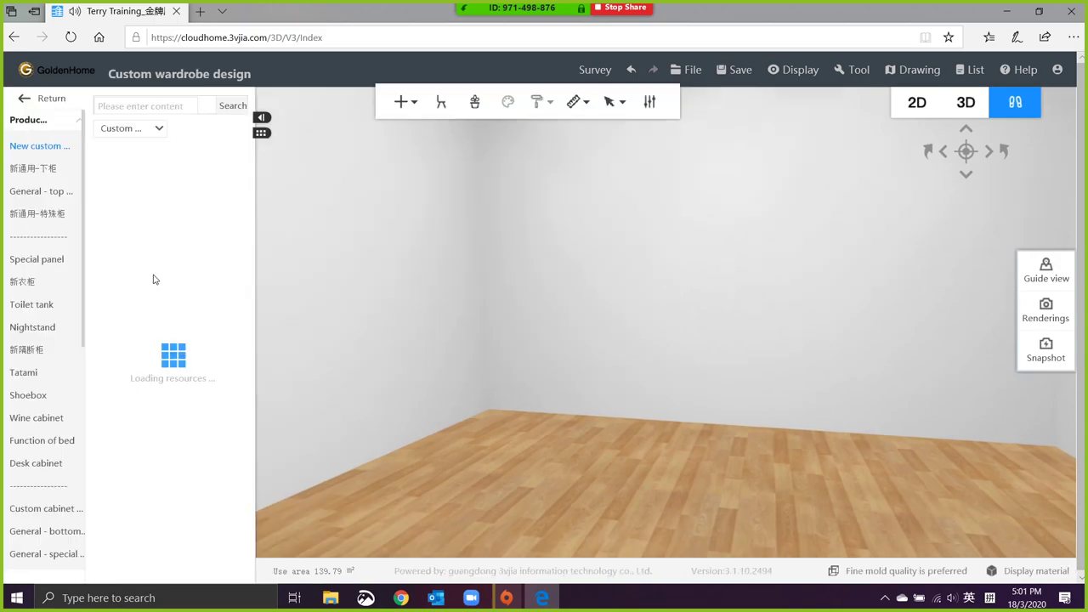
scroll(68, 406, down, 4)
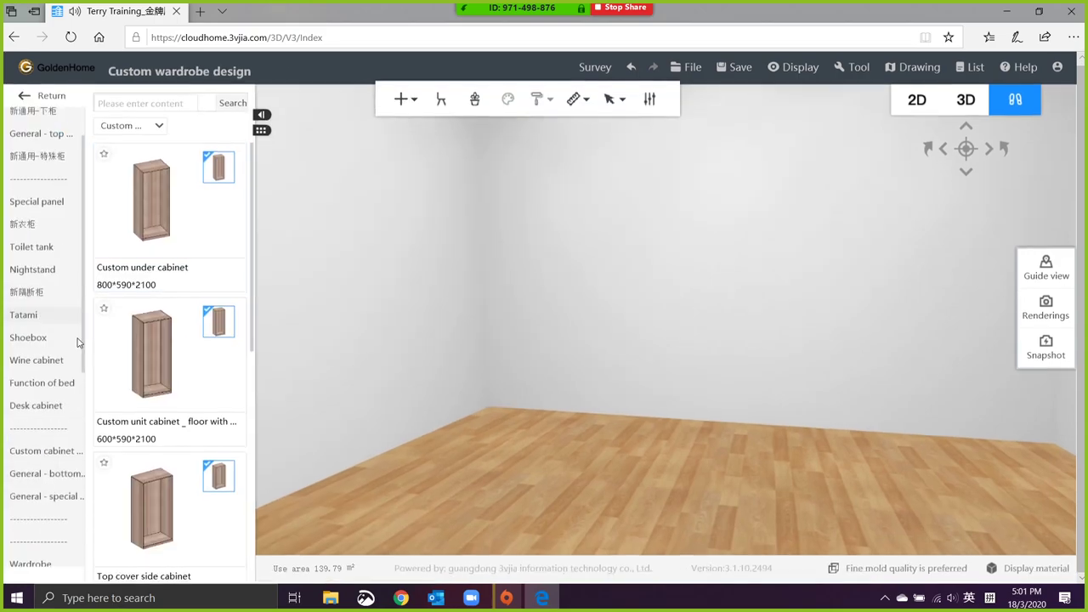
scroll(53, 357, up, 4)
click(38, 260)
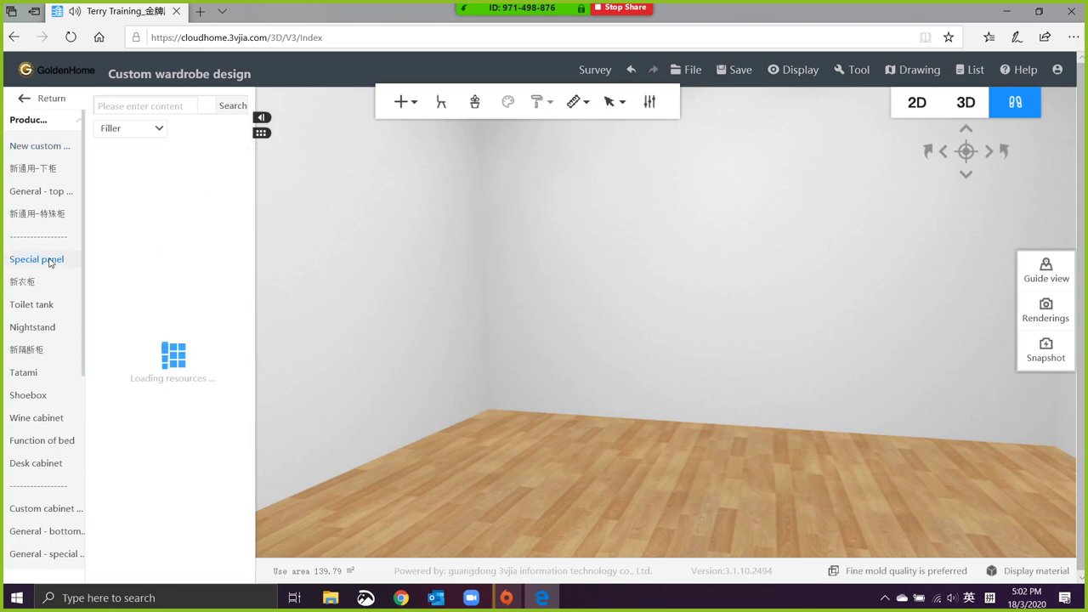
click(47, 286)
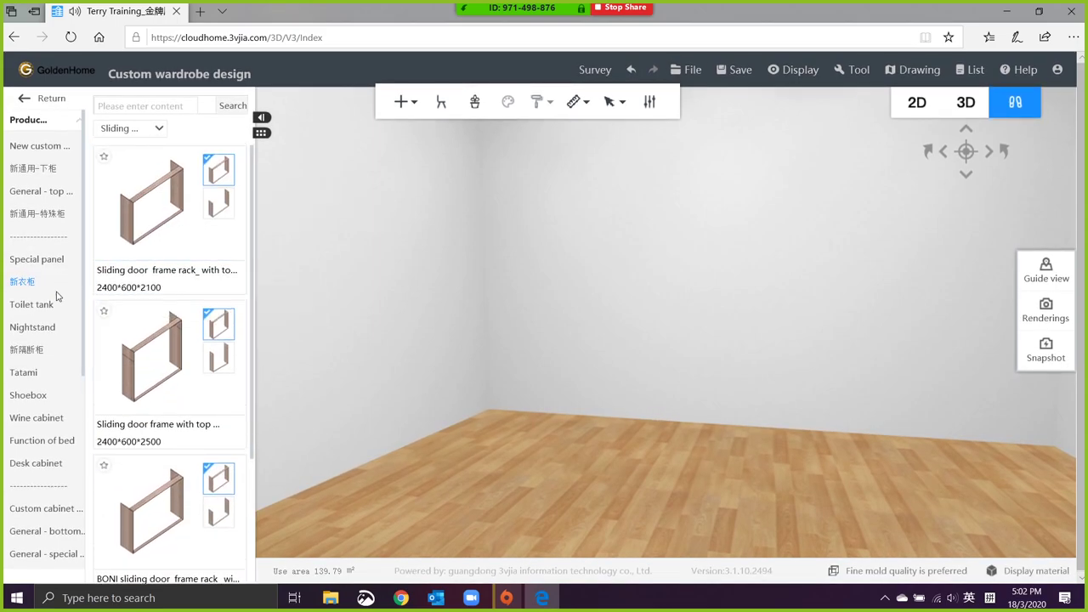
click(32, 304)
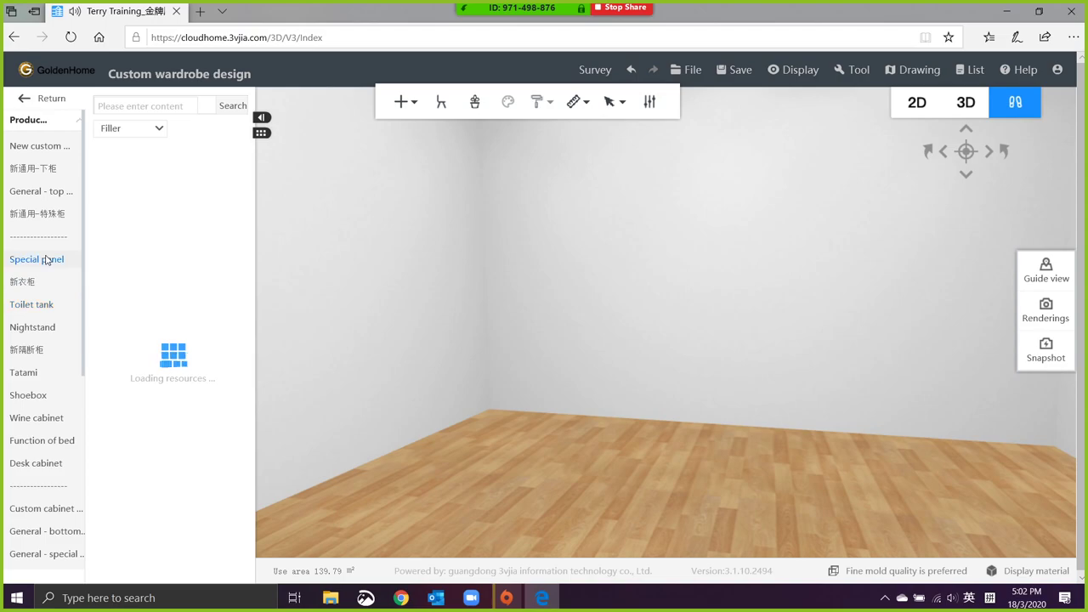
click(40, 325)
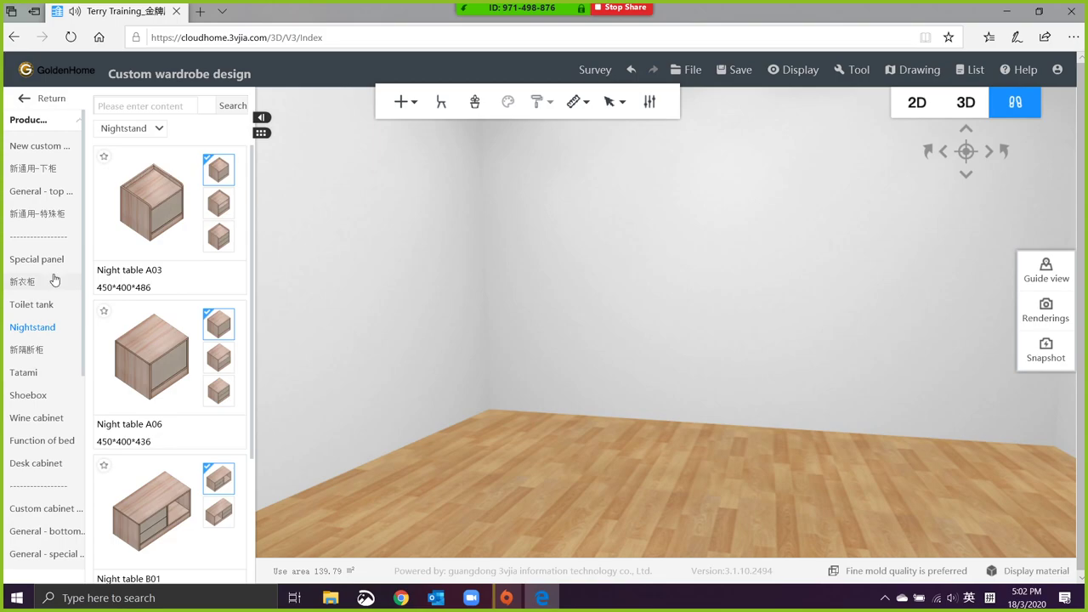
Step: Look through the 新衣柜 category's door cabinets and the top cabinets listed under Wardrobe top panel
click(52, 287)
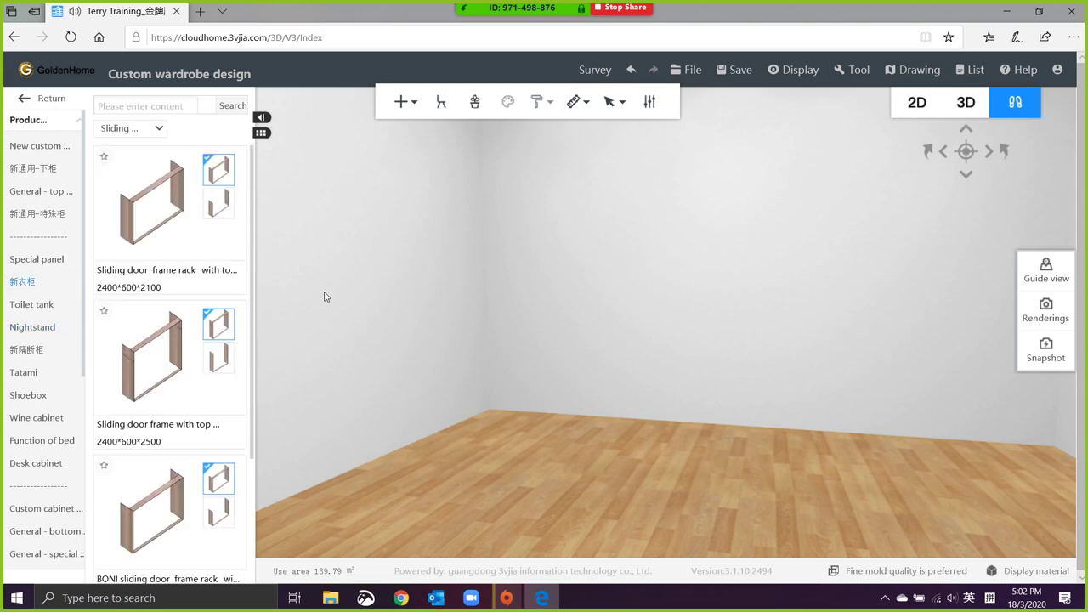
click(157, 130)
click(145, 197)
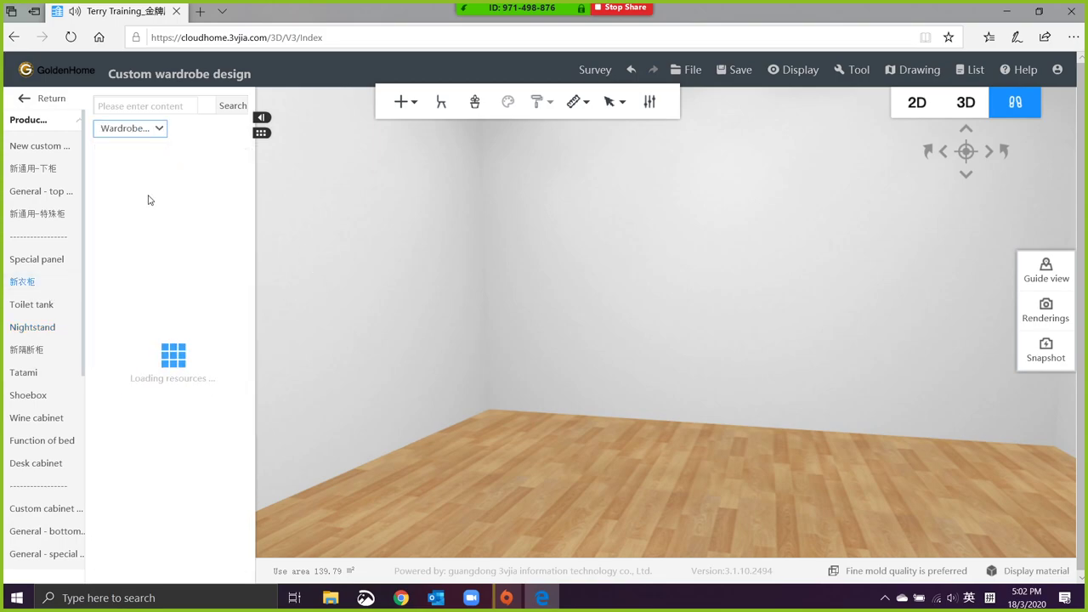
click(152, 130)
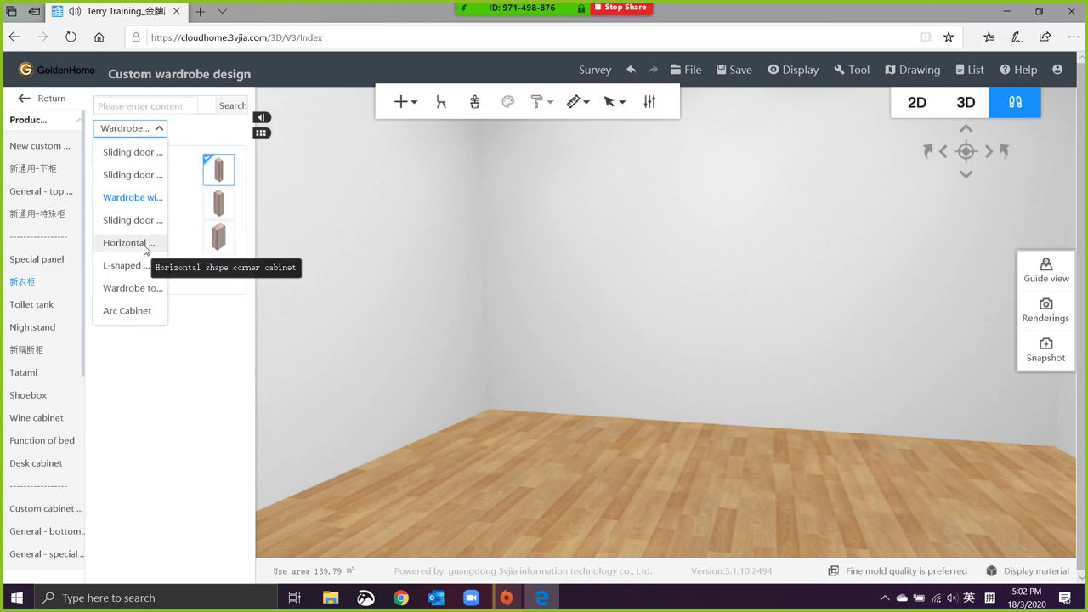
click(150, 296)
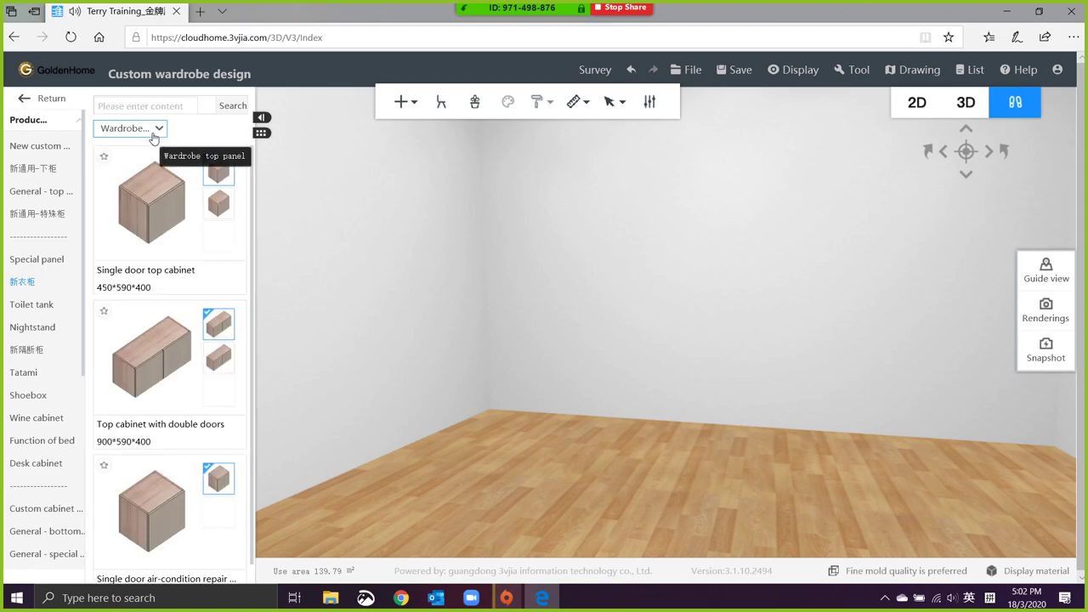
scroll(139, 241, down, 1)
click(136, 126)
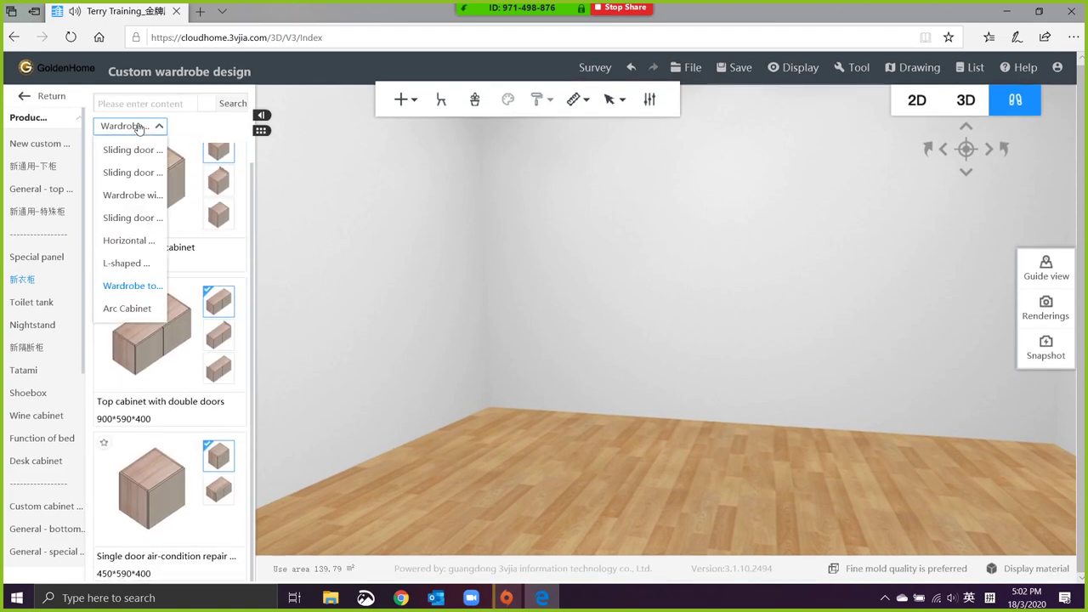
Step: Examine the Filler and Top panel products and the other subcategories of Special panel
click(42, 261)
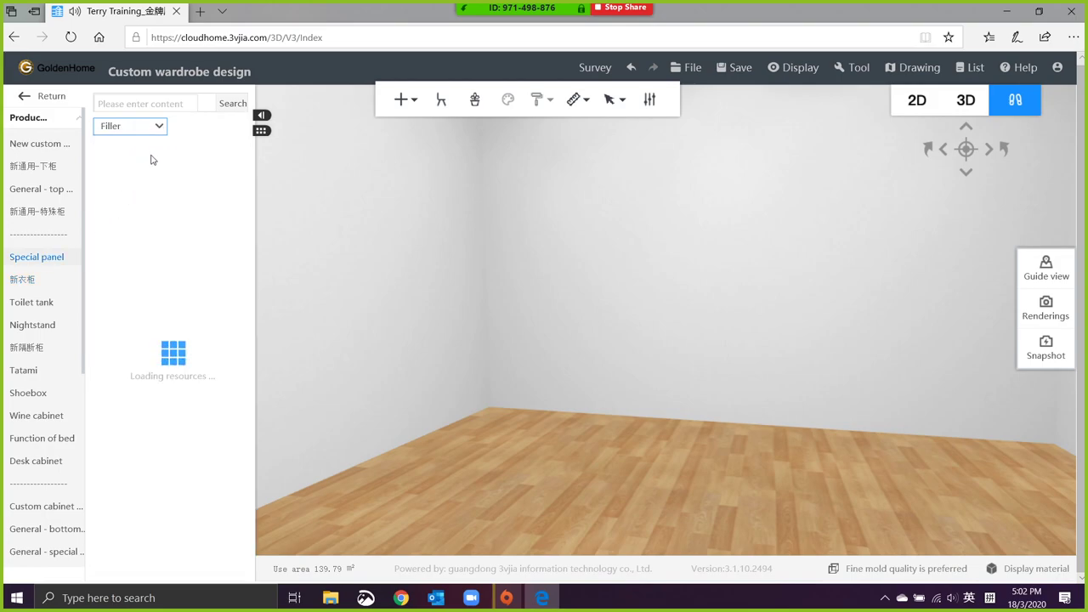
click(160, 129)
click(160, 134)
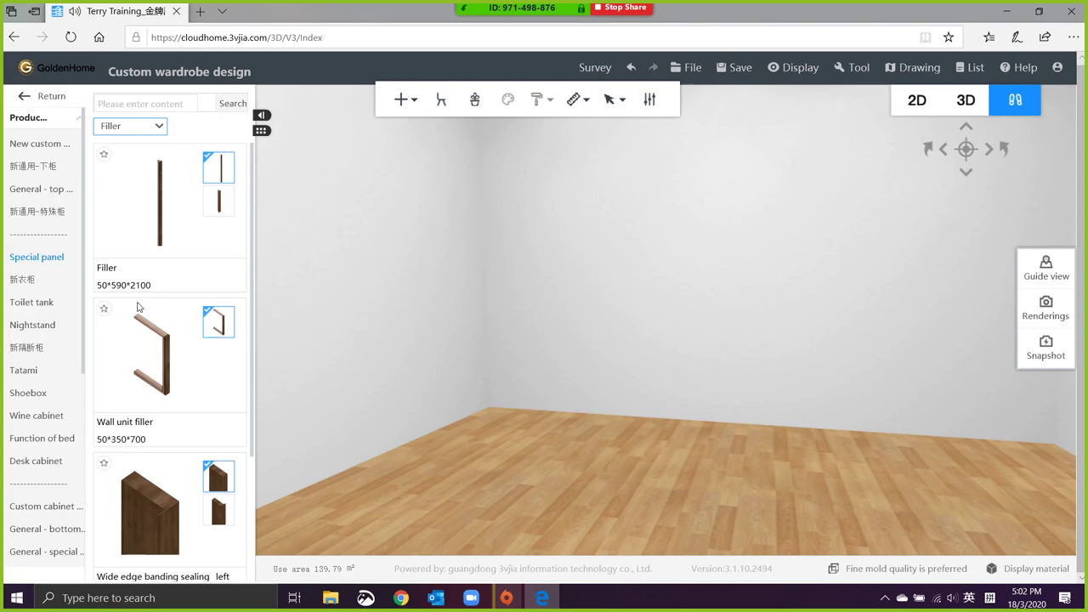
scroll(170, 191, down, 2)
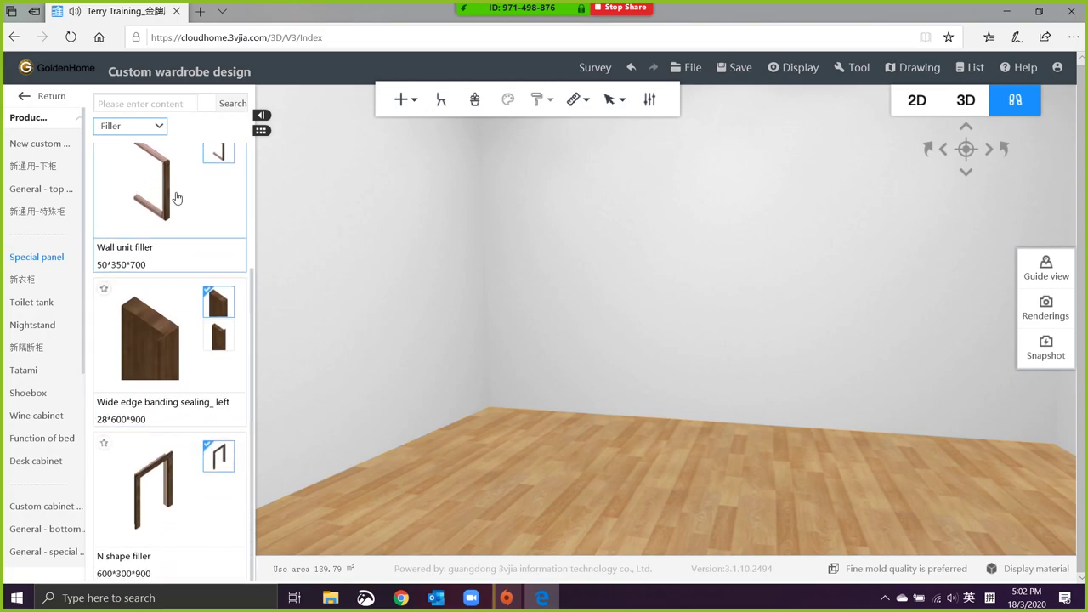
scroll(162, 195, up, 2)
click(153, 127)
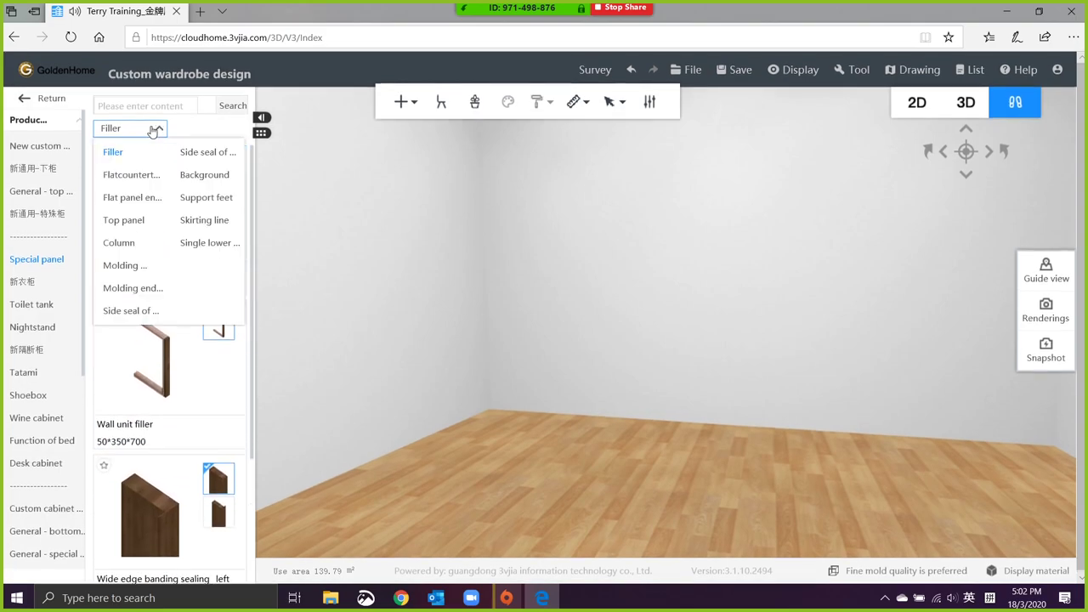
click(136, 220)
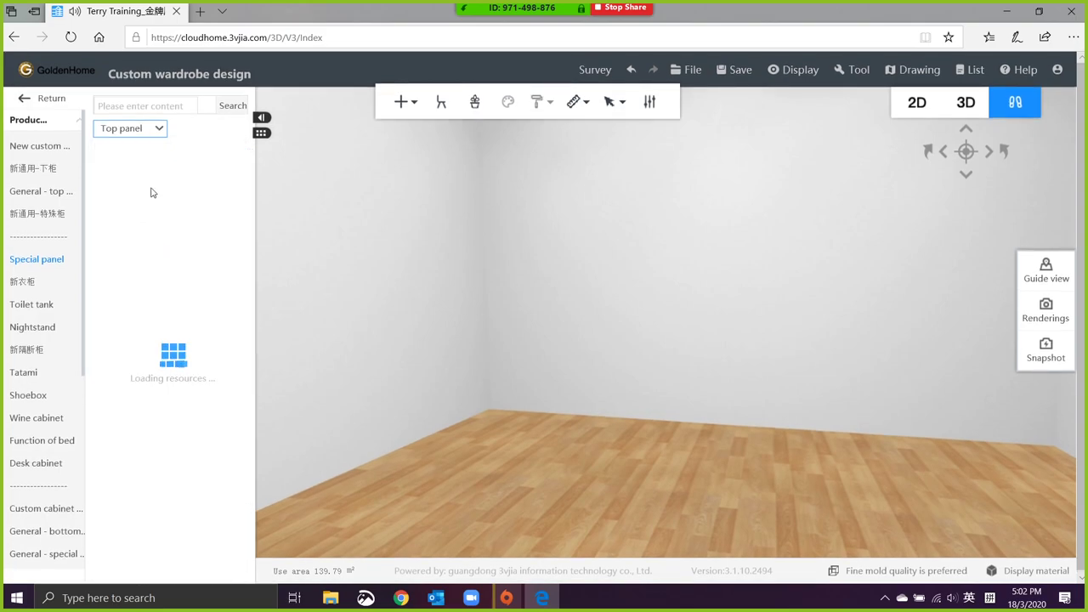
click(152, 128)
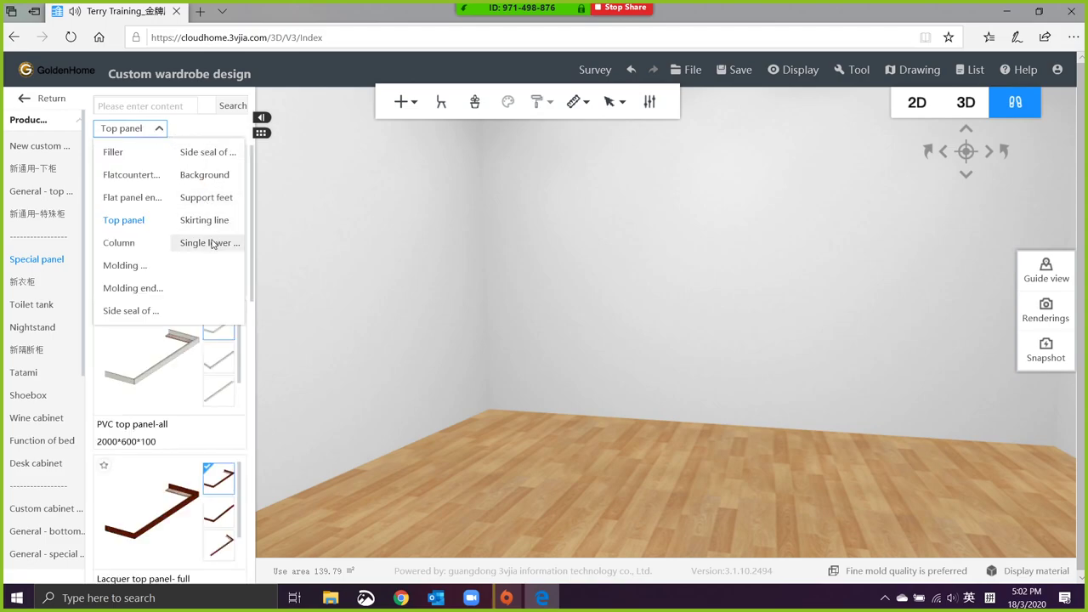
click(145, 130)
click(144, 129)
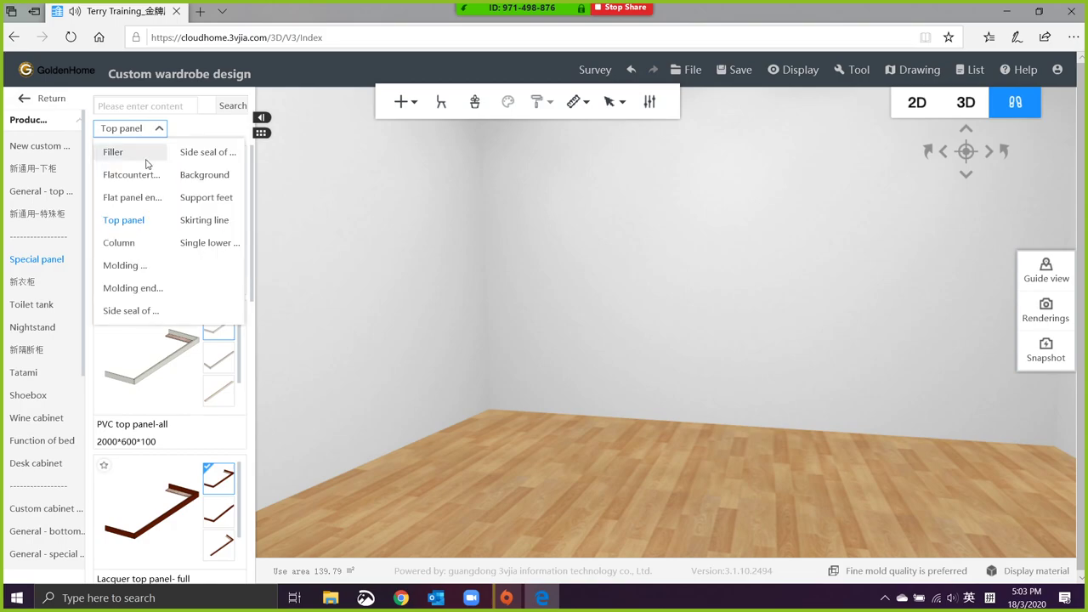
Step: Place the 50*590*2100 filler along the back wall near the window-side corner and set its gap to the side wall to 0
click(145, 162)
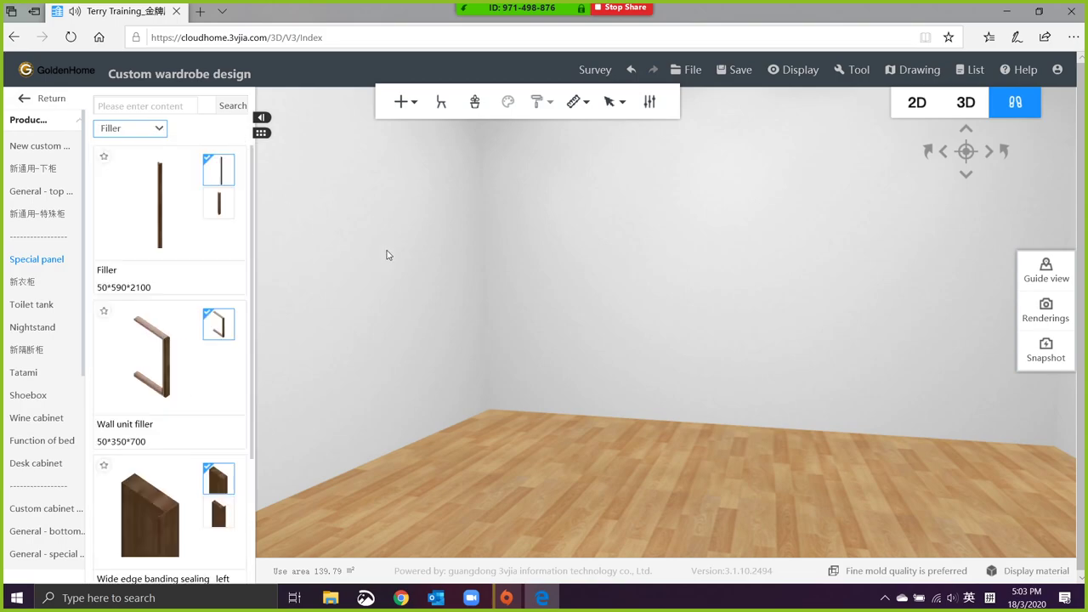
scroll(418, 256, down, 3)
drag(419, 256, 450, 238)
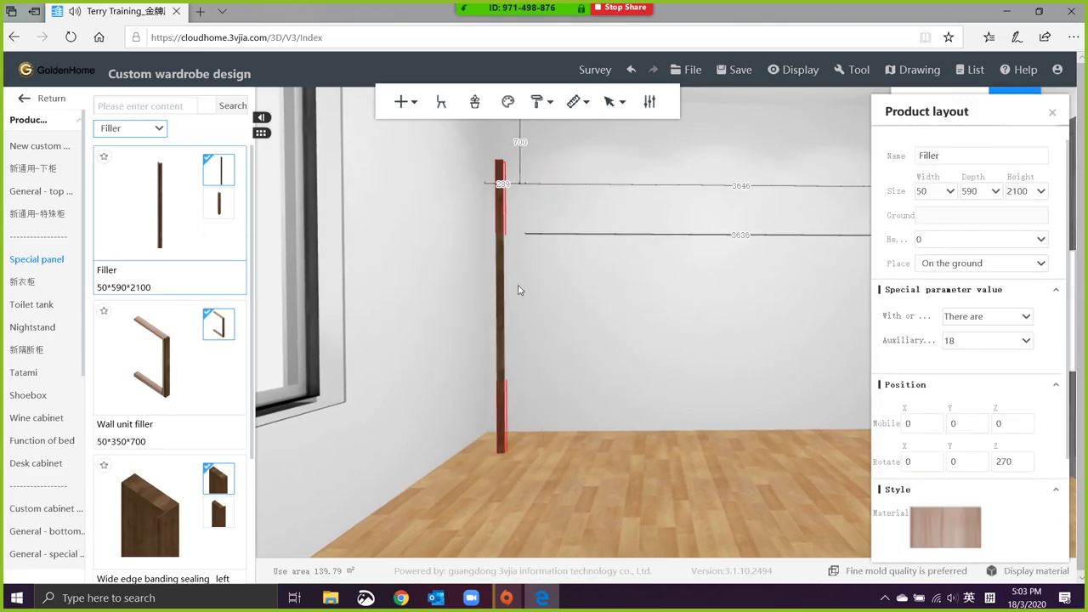
scroll(514, 289, up, 3)
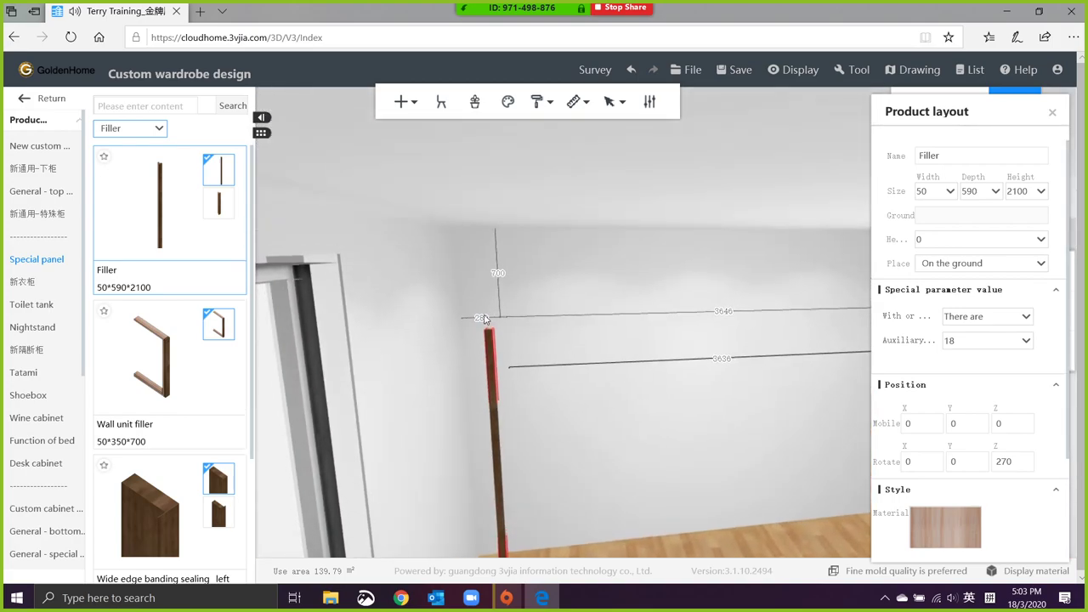
click(482, 317)
text(0)
key(Return)
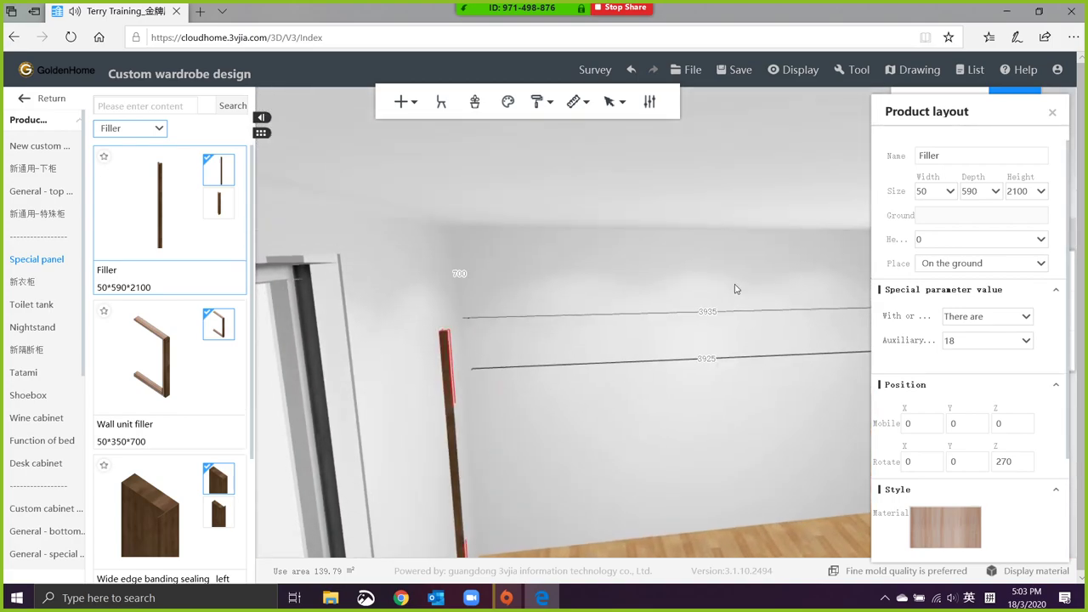
Step: Set the filler's height to 2400 and deselect it
double_click(1013, 193)
text(24)
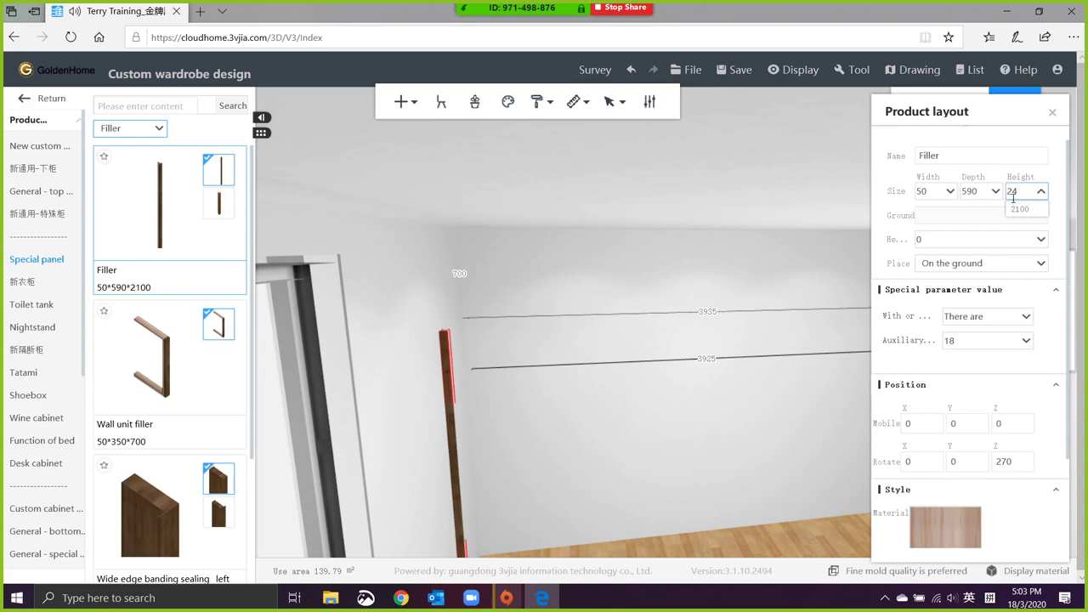
text(00)
key(Return)
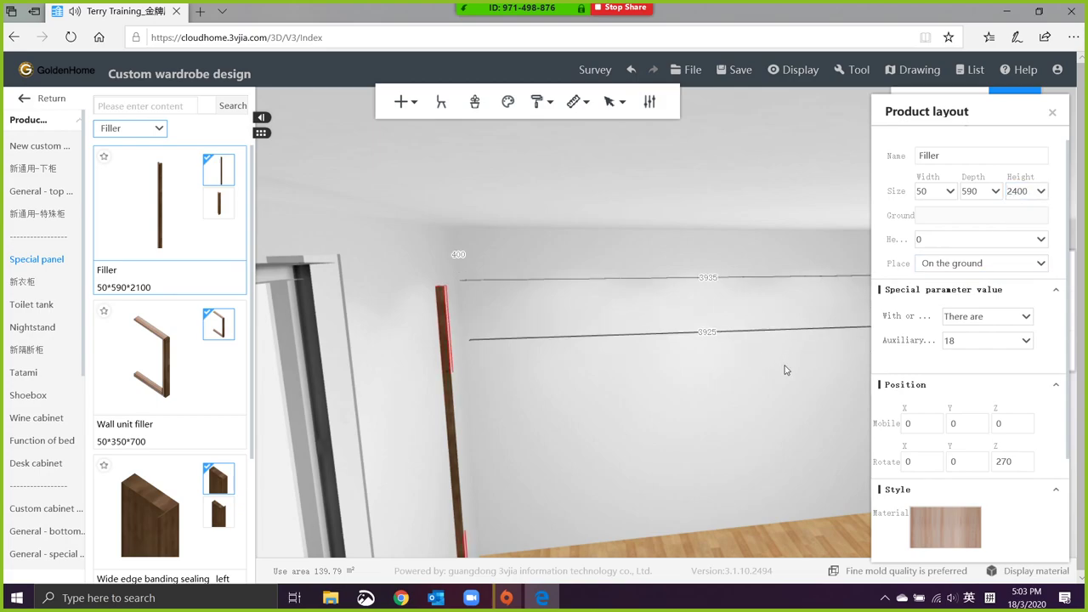
click(765, 391)
drag(765, 391, 729, 388)
scroll(728, 389, up, 3)
scroll(728, 389, down, 2)
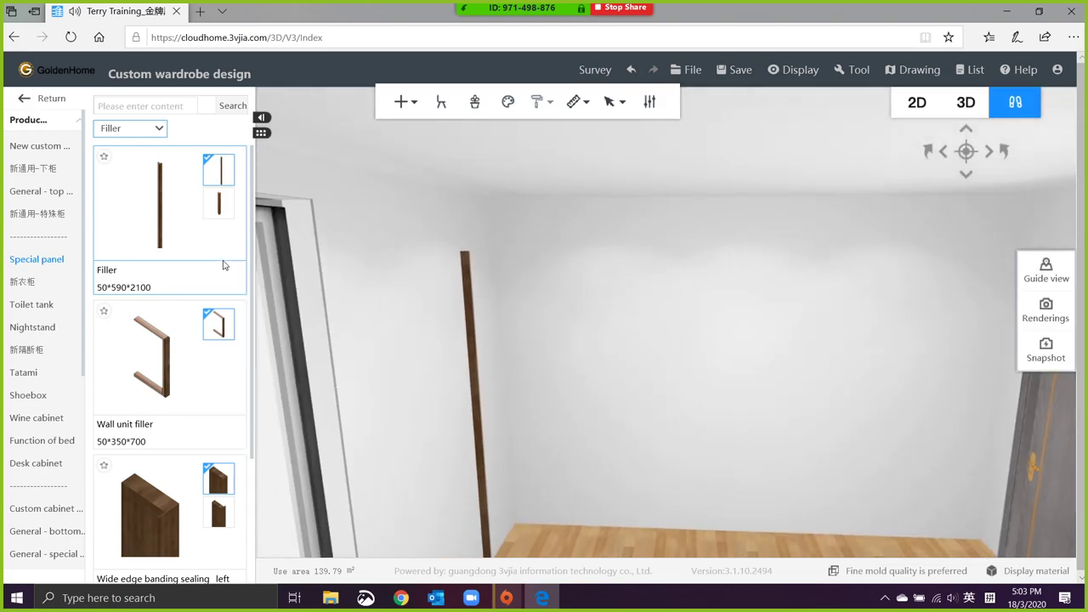
Step: Place the 900*590*2400 full door cabinet with double doors from the 新衣柜 category directly beside the filler
click(15, 281)
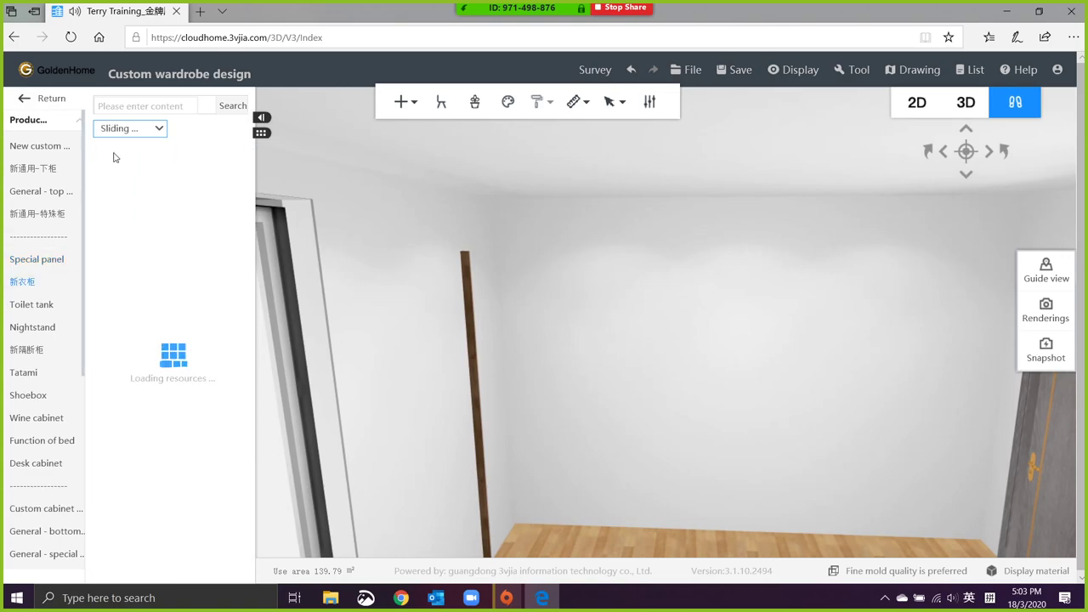
click(136, 129)
click(145, 199)
click(219, 204)
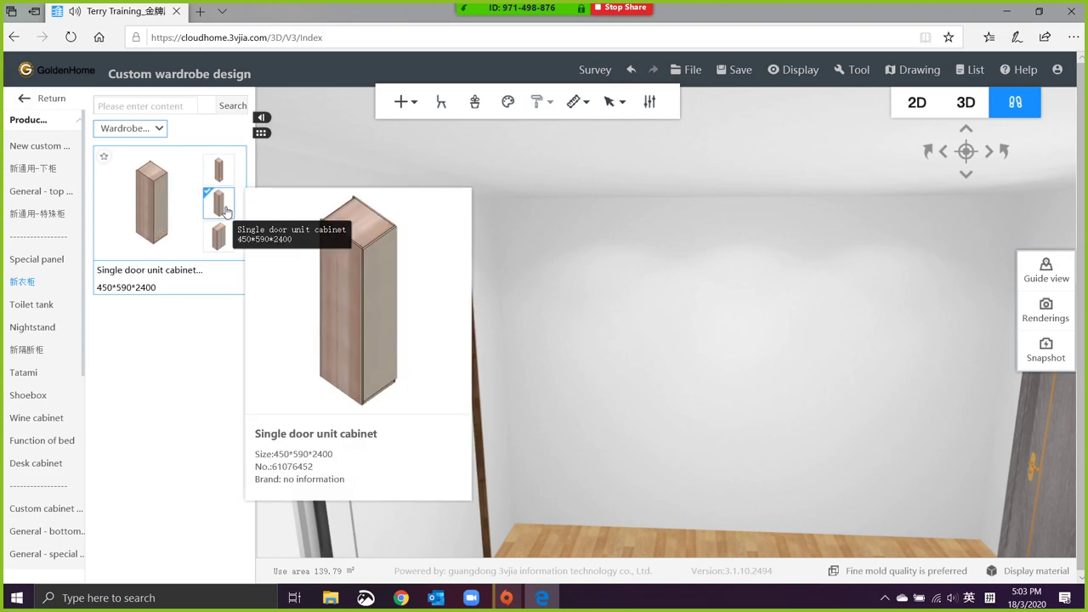
click(218, 237)
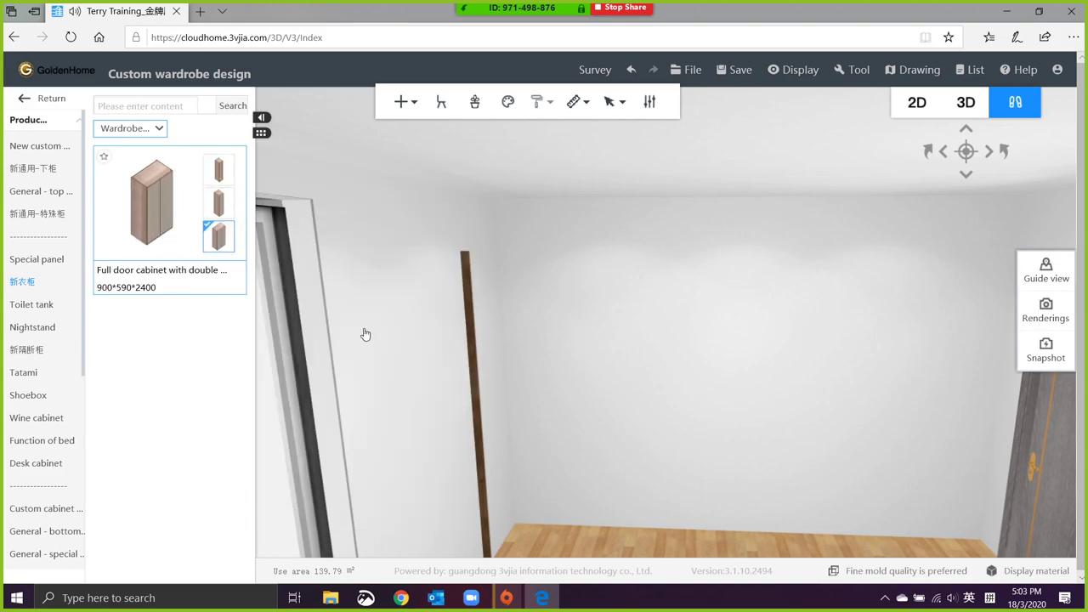
click(365, 334)
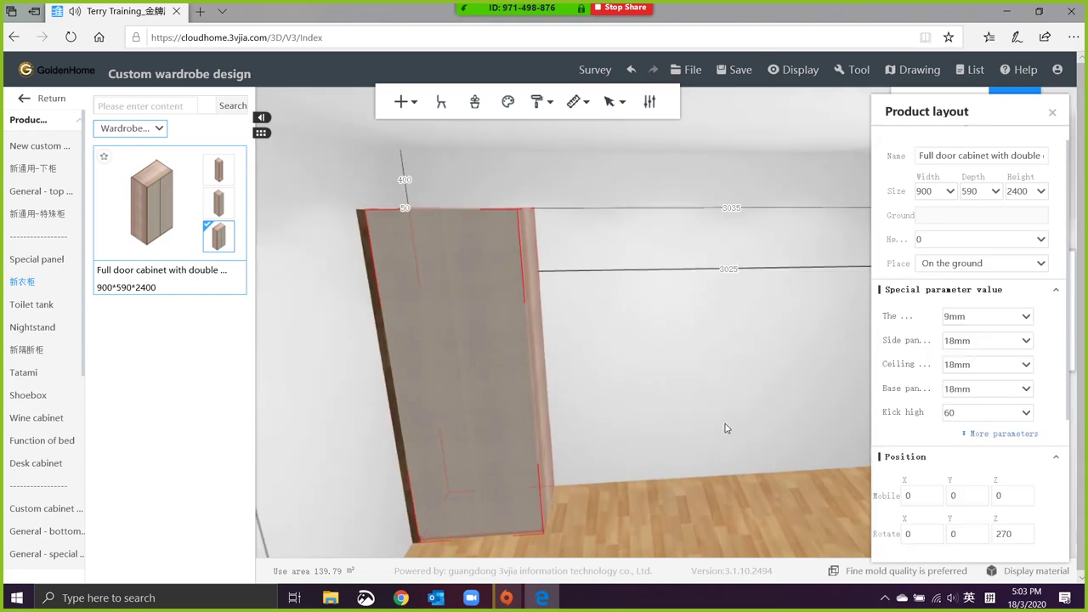
Step: Set the depth of the double-door cabinet beside the filler to 600
click(427, 214)
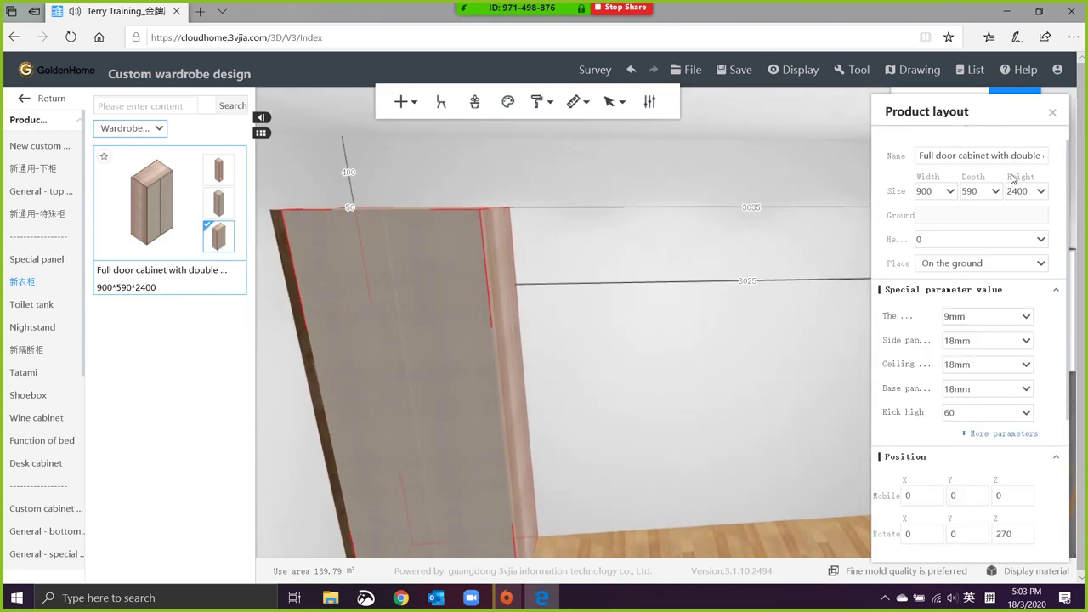
double_click(977, 191)
text(600)
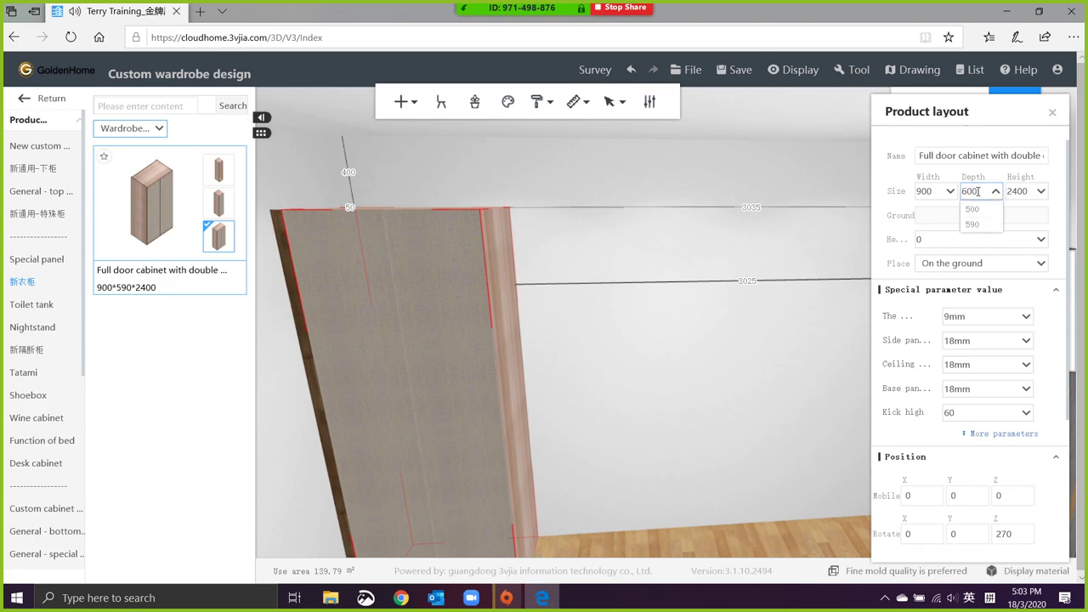
key(Return)
click(593, 414)
right_drag(404, 207, 425, 233)
click(445, 350)
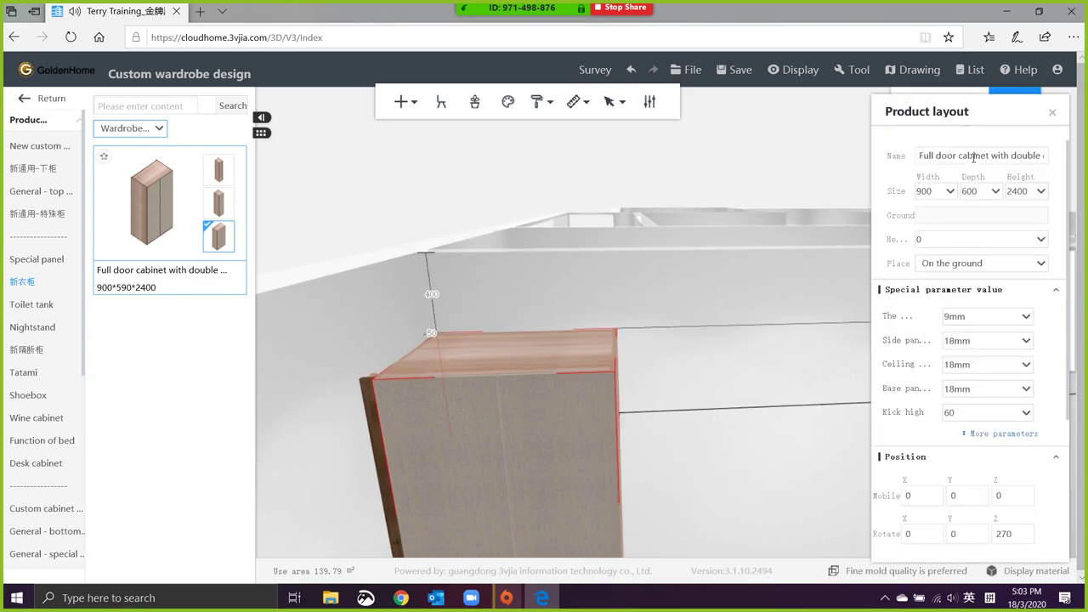
Step: Set the wall filler's depth to 600 and deselect it
click(366, 396)
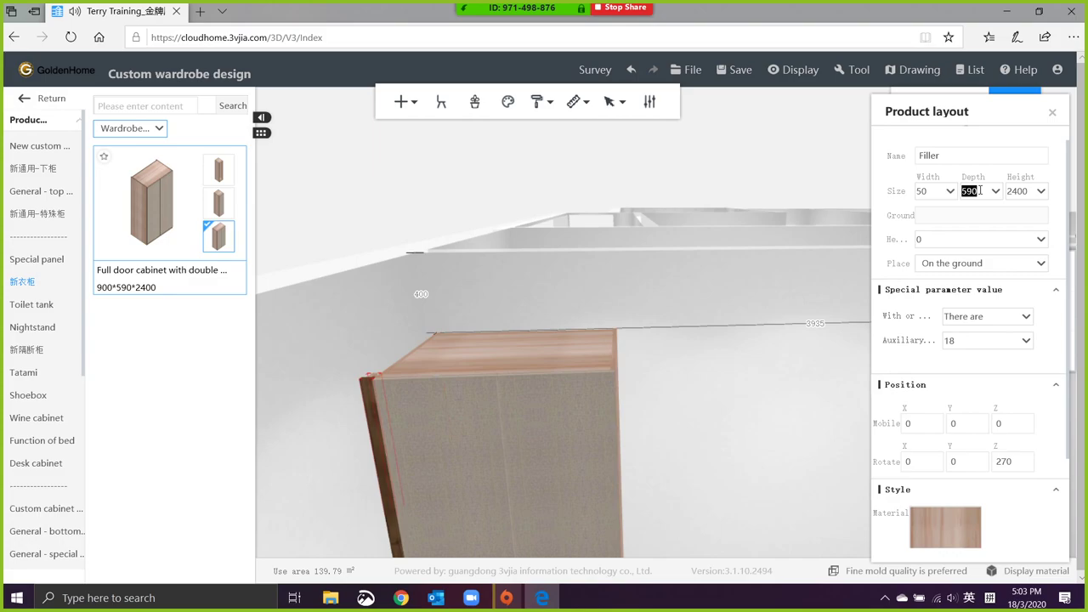
text(600)
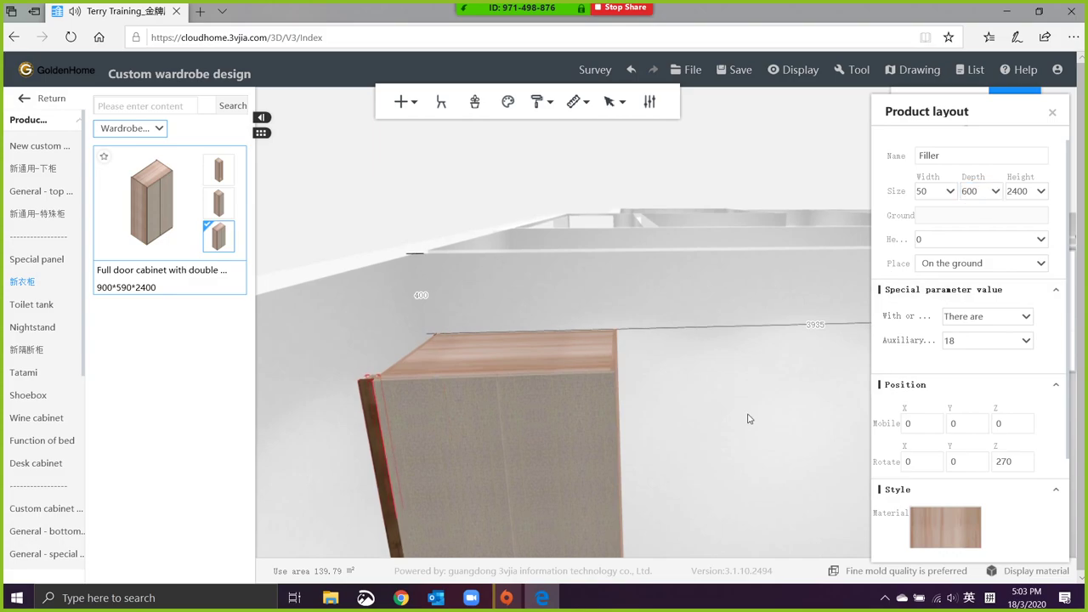
scroll(748, 418, down, 3)
click(748, 417)
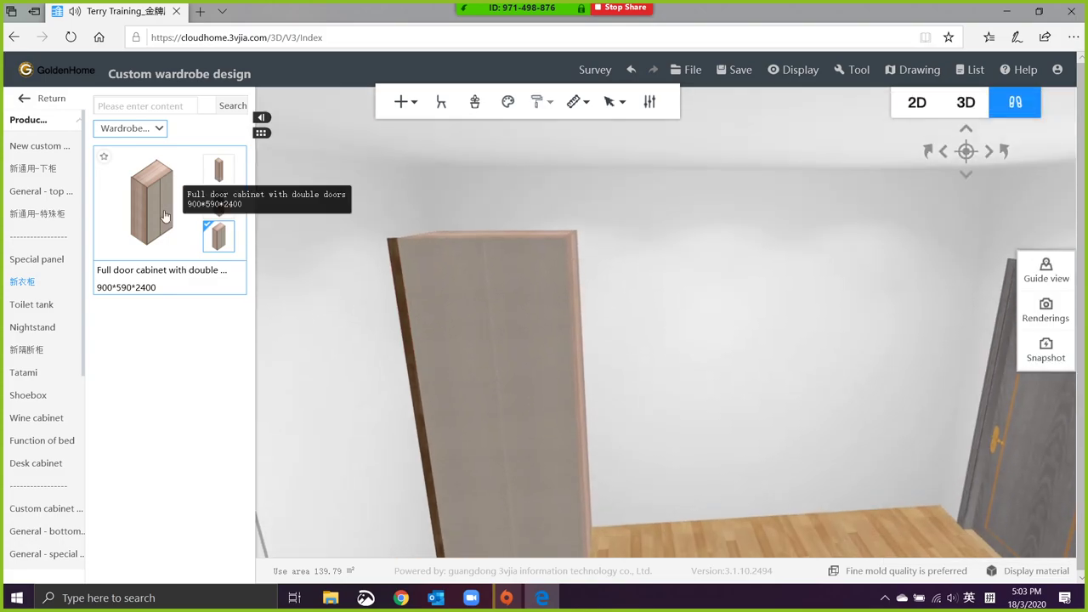
Step: Place two more 900*590*2400 full door cabinets with double doors in a row beside the first cabinet
click(163, 213)
click(641, 532)
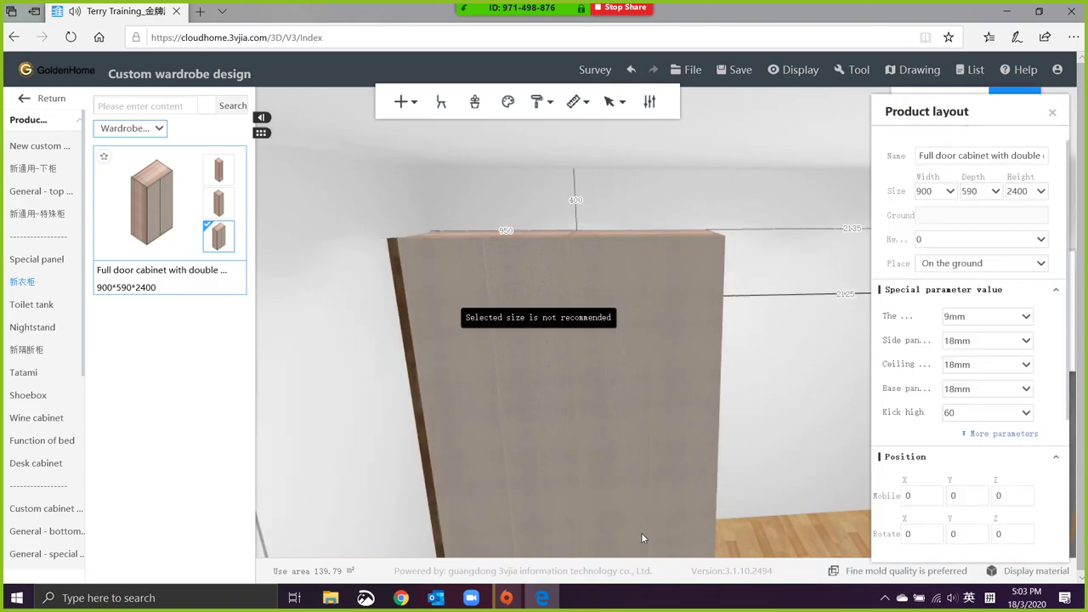
key(d)
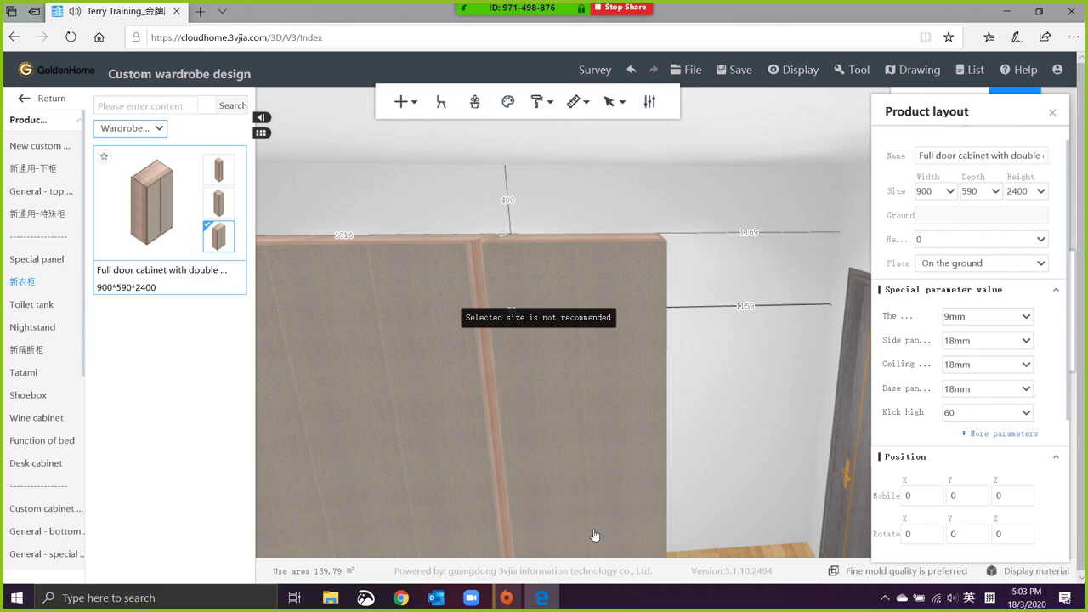
click(586, 534)
right_click(739, 422)
scroll(739, 422, down, 2)
drag(739, 422, 690, 407)
Step: List the Top panel products in the Special panel category
click(148, 105)
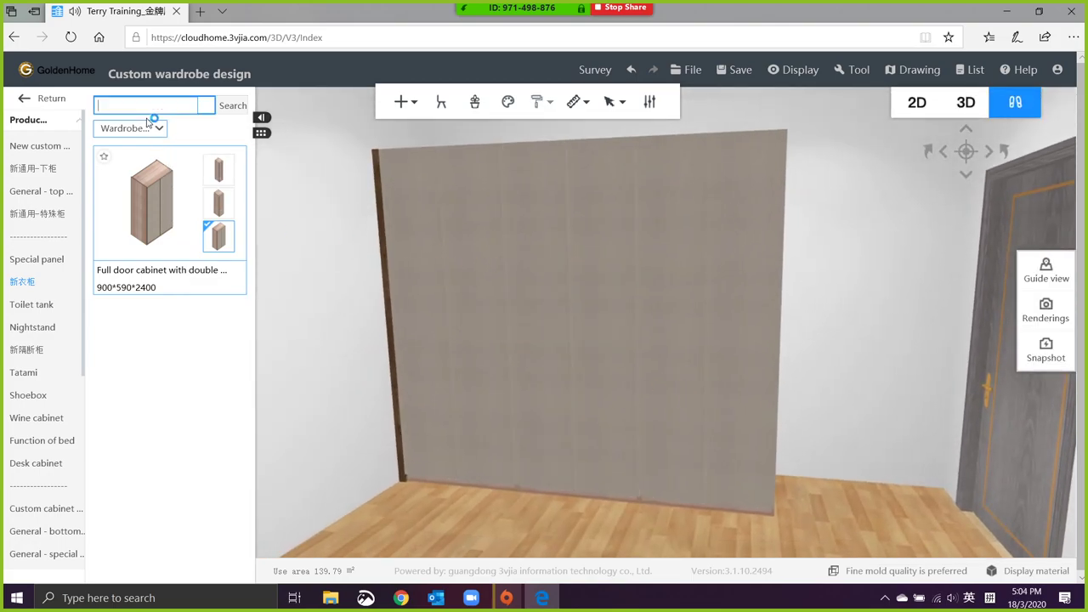
click(36, 262)
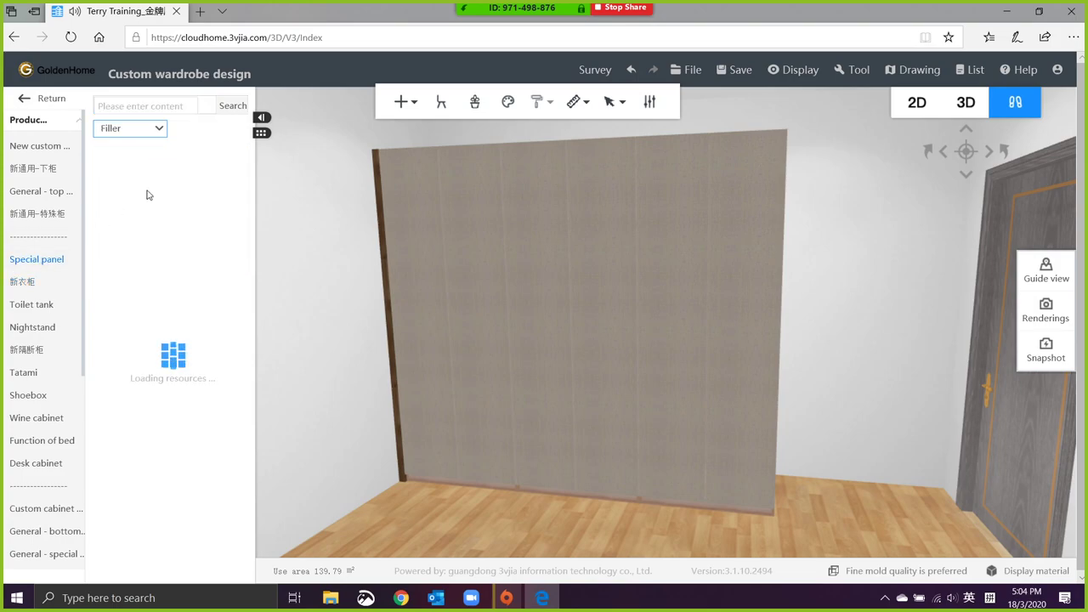
click(157, 131)
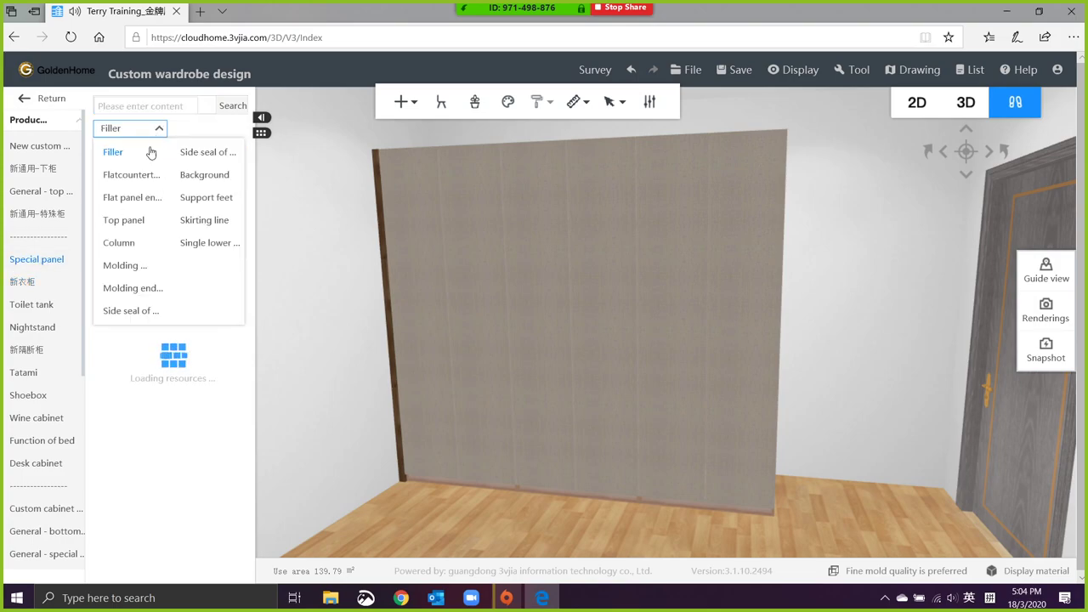
click(156, 223)
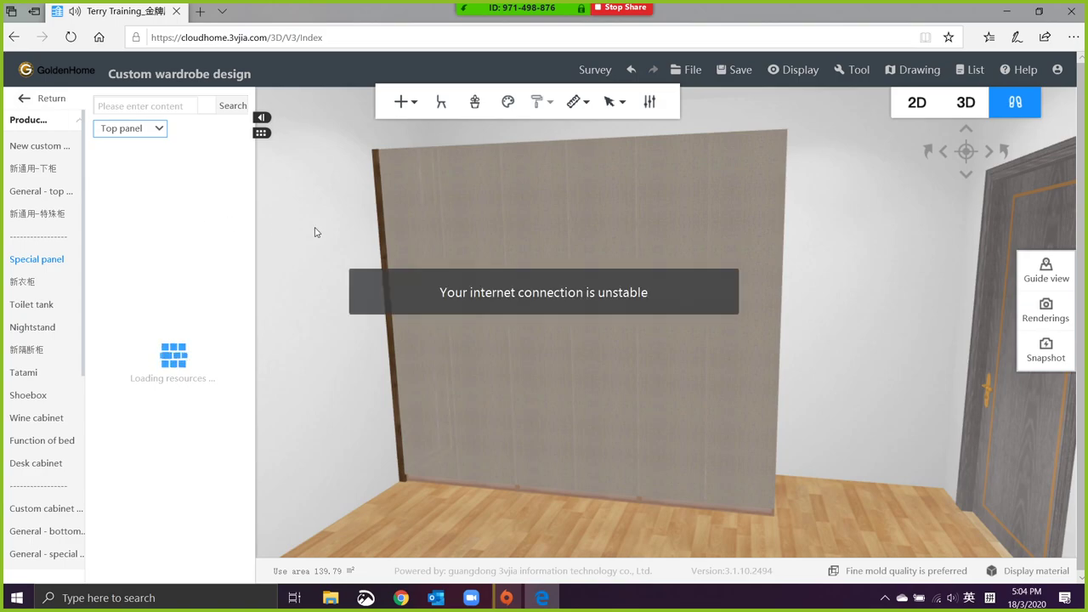
drag(315, 232, 337, 453)
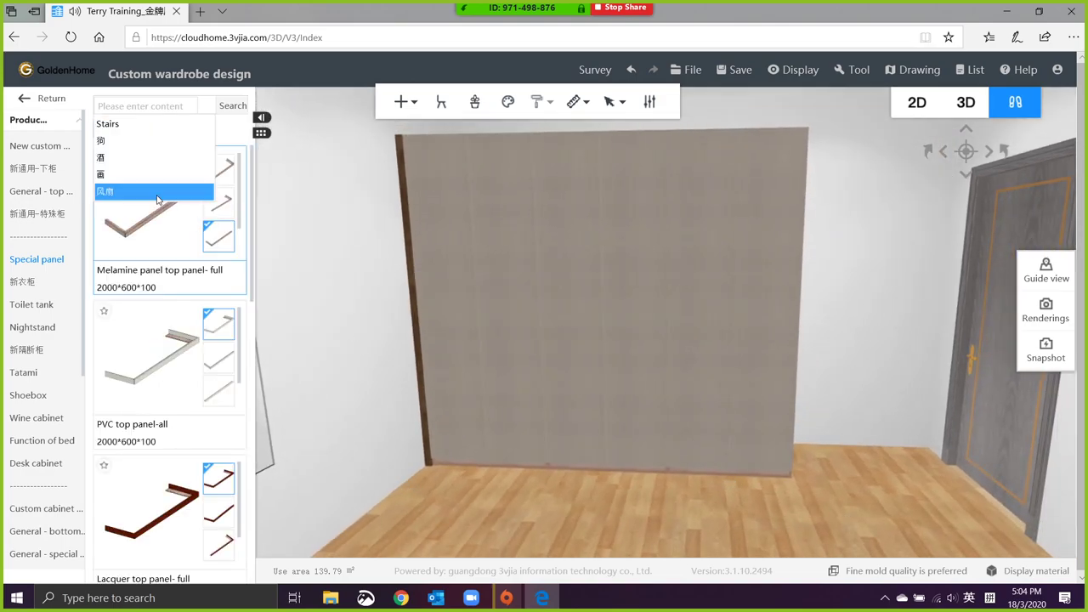
mouse_move(223, 180)
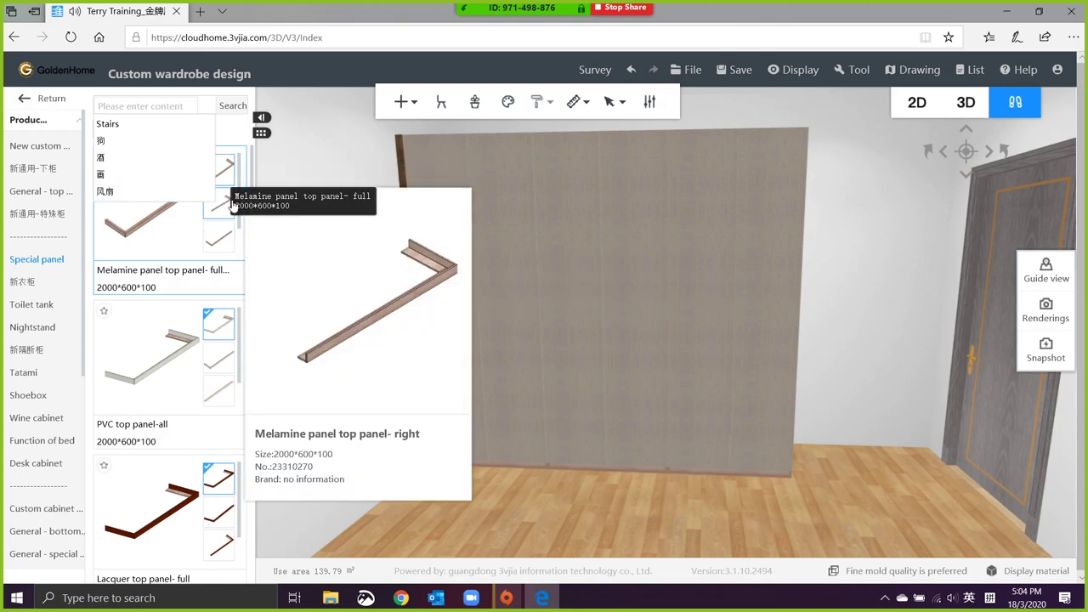
click(178, 125)
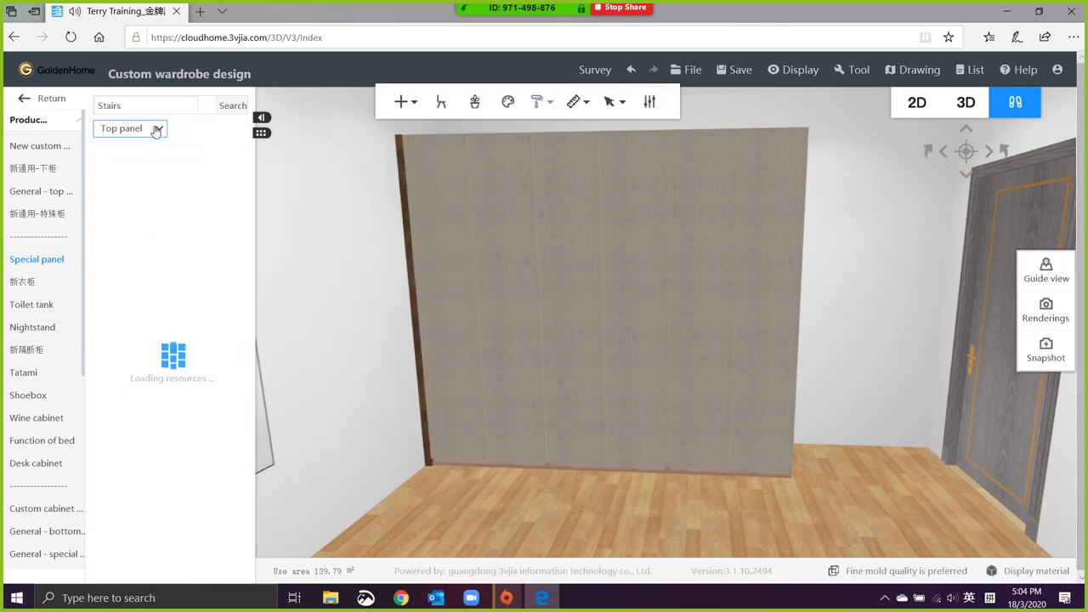
click(52, 258)
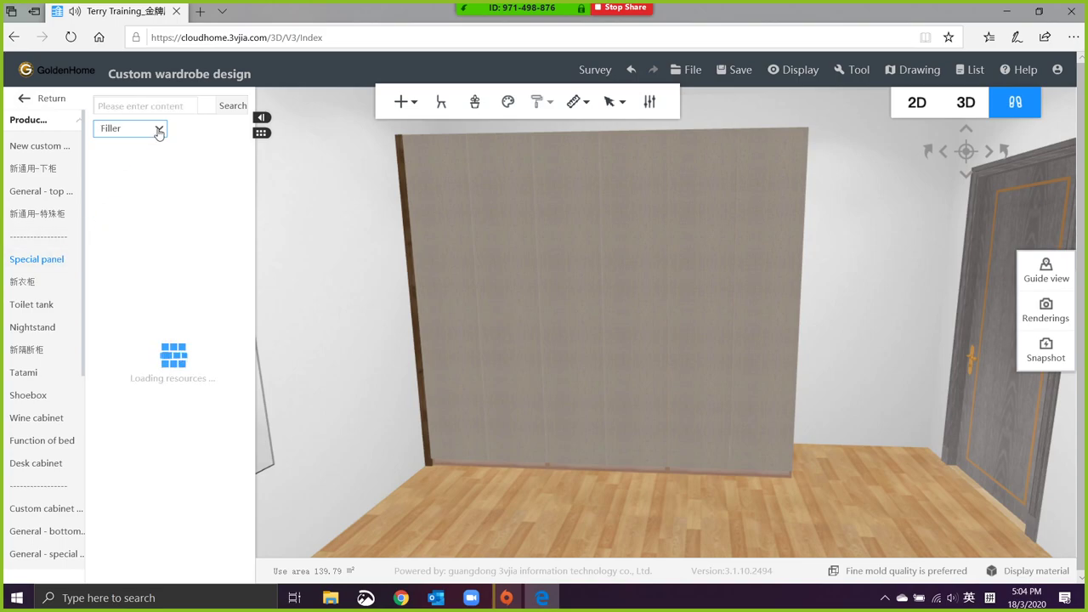
click(158, 129)
click(138, 215)
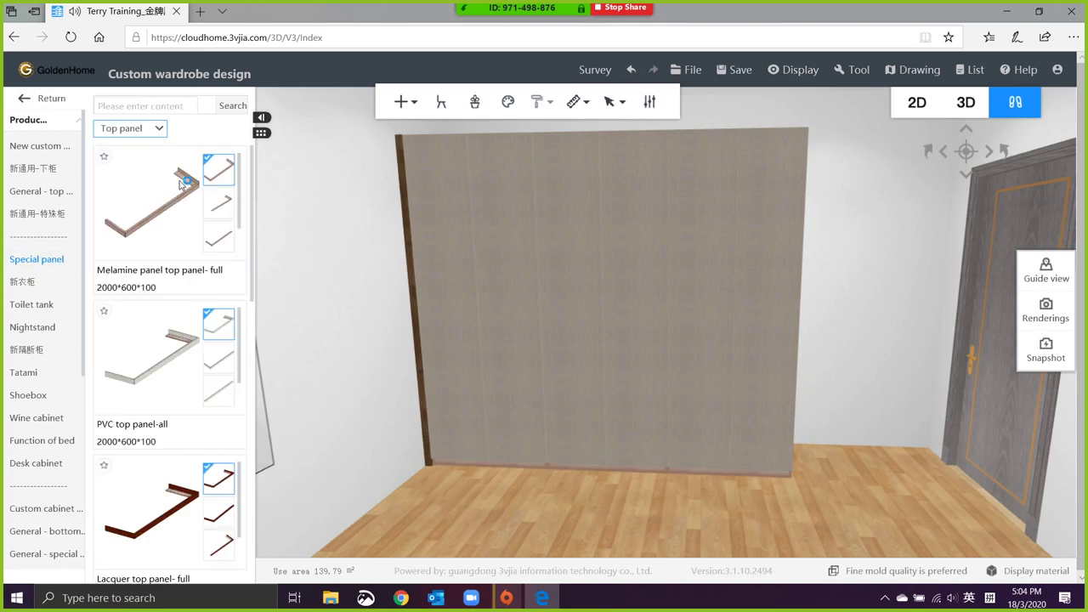
Step: Compare the melamine top panel variants and place the Melamine panel top panel- right on top of the last cabinet, flush with its open end
mouse_move(214, 178)
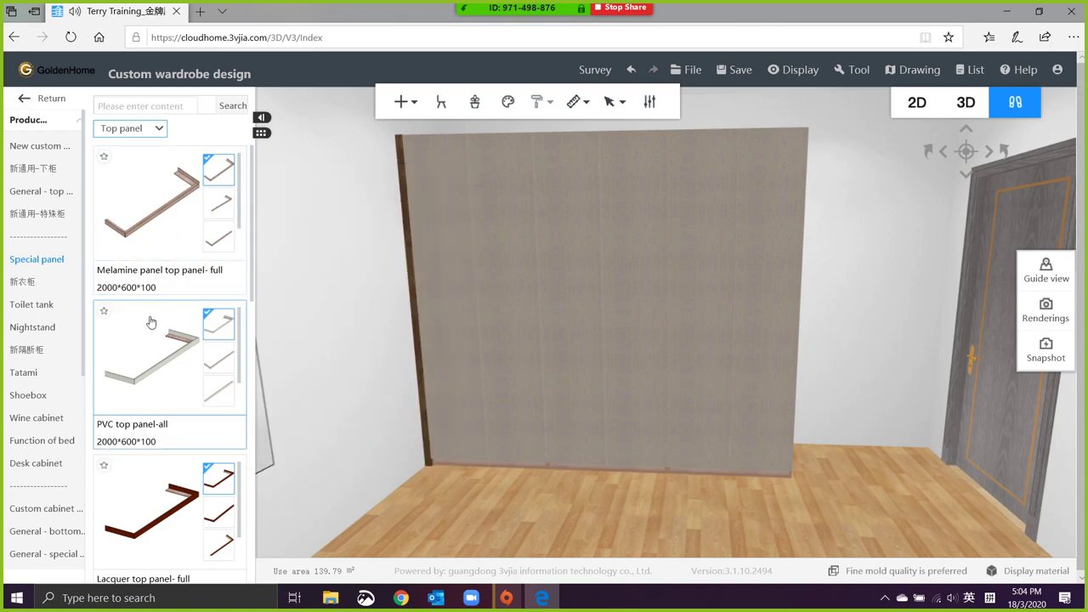
scroll(146, 365, down, 5)
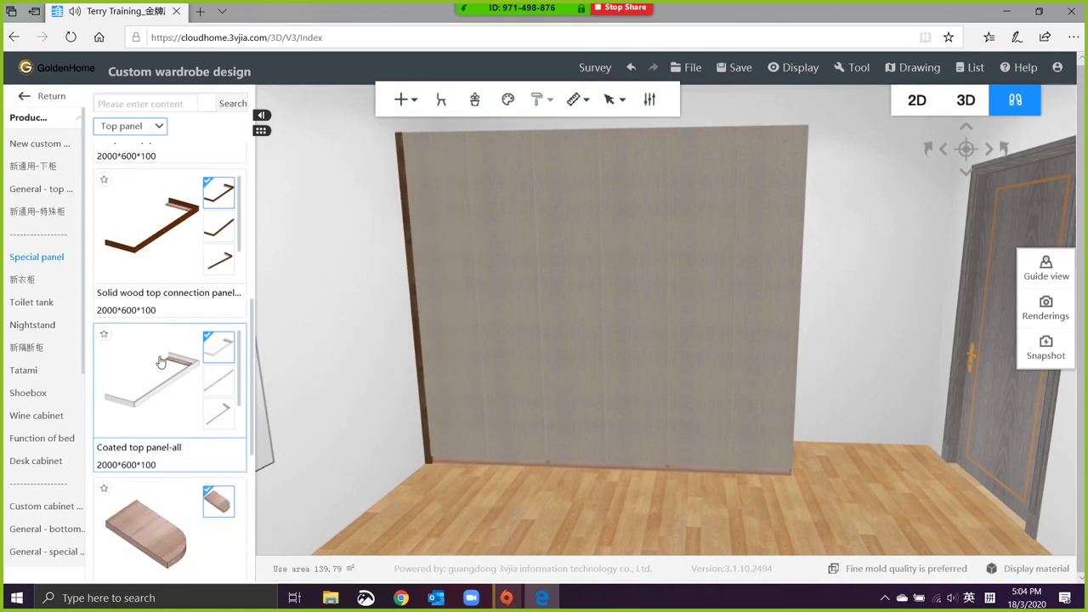
scroll(182, 367, up, 4)
mouse_move(221, 212)
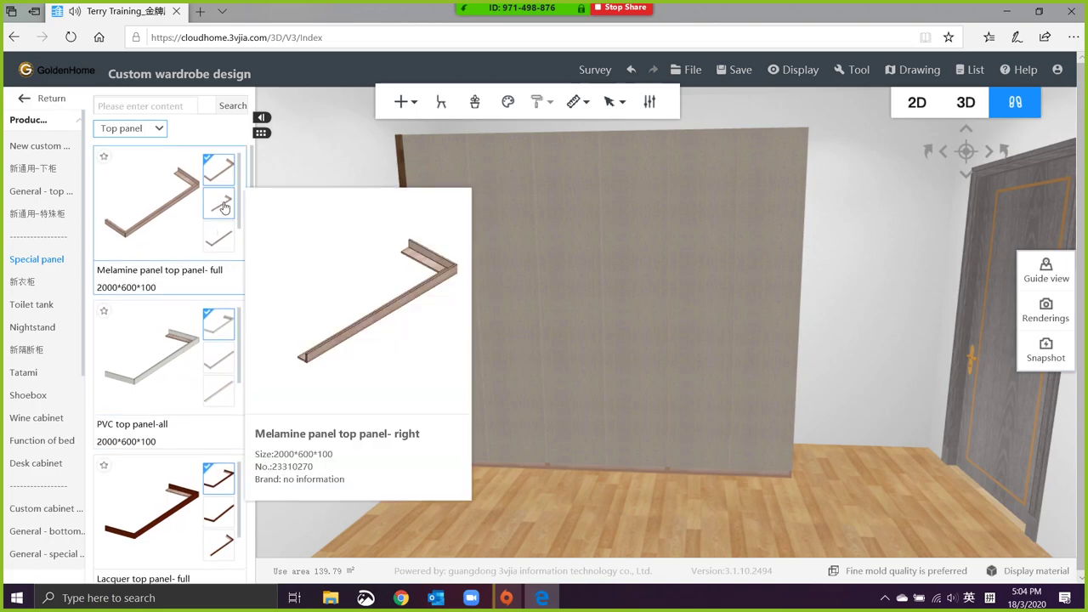
scroll(226, 239, down, 2)
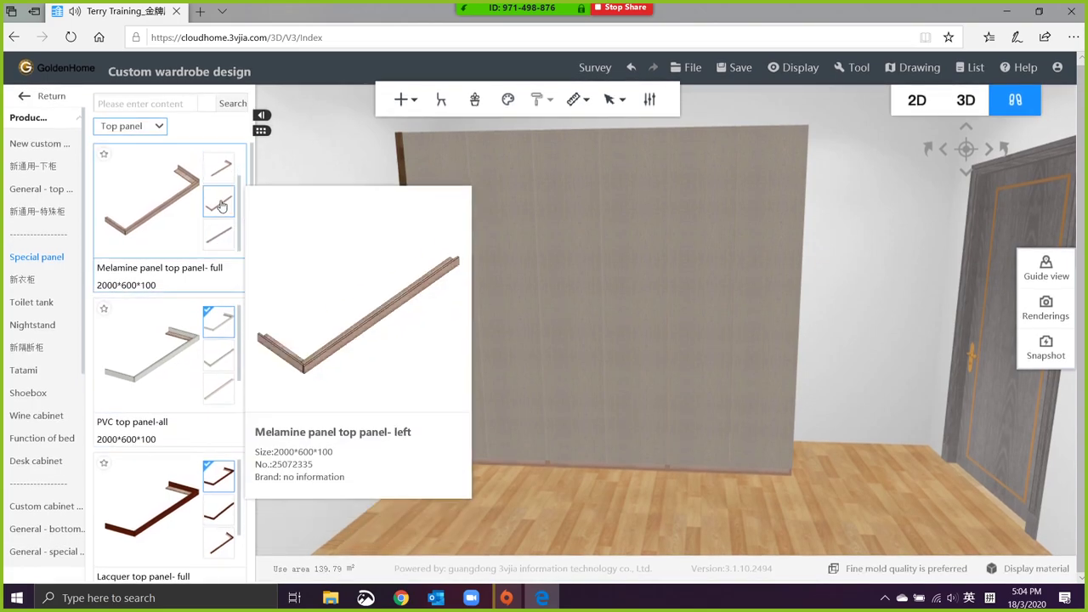
scroll(223, 194, up, 2)
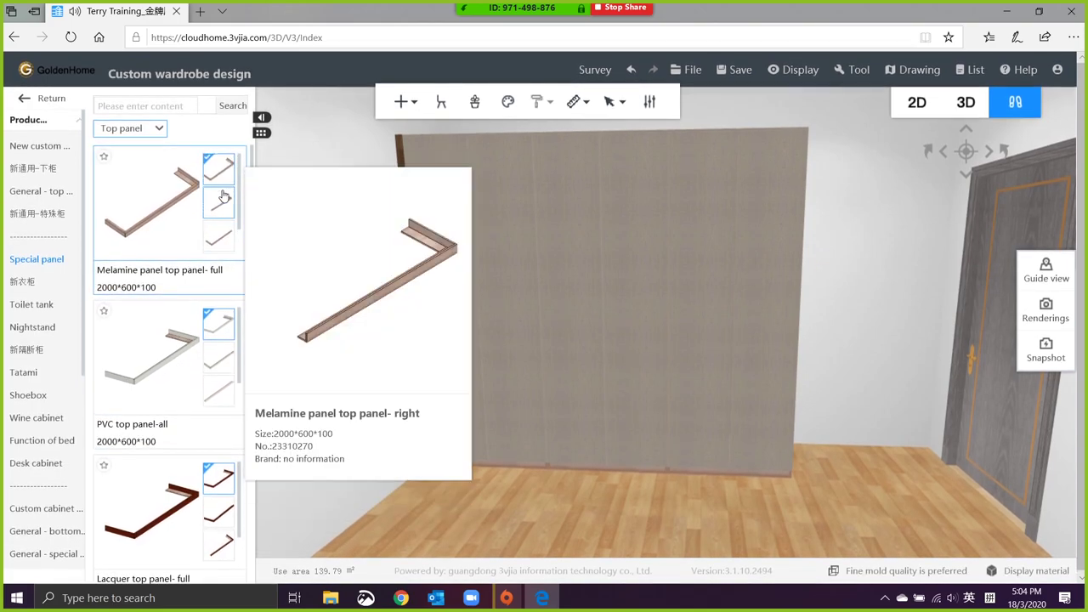
drag(924, 280, 762, 288)
click(219, 203)
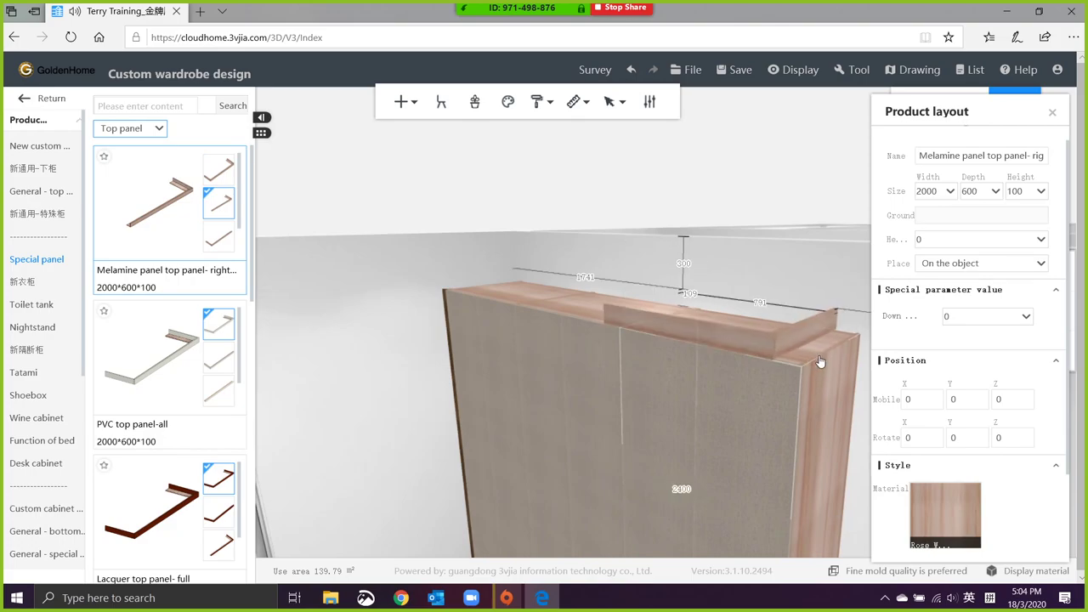
click(819, 354)
drag(819, 355, 760, 281)
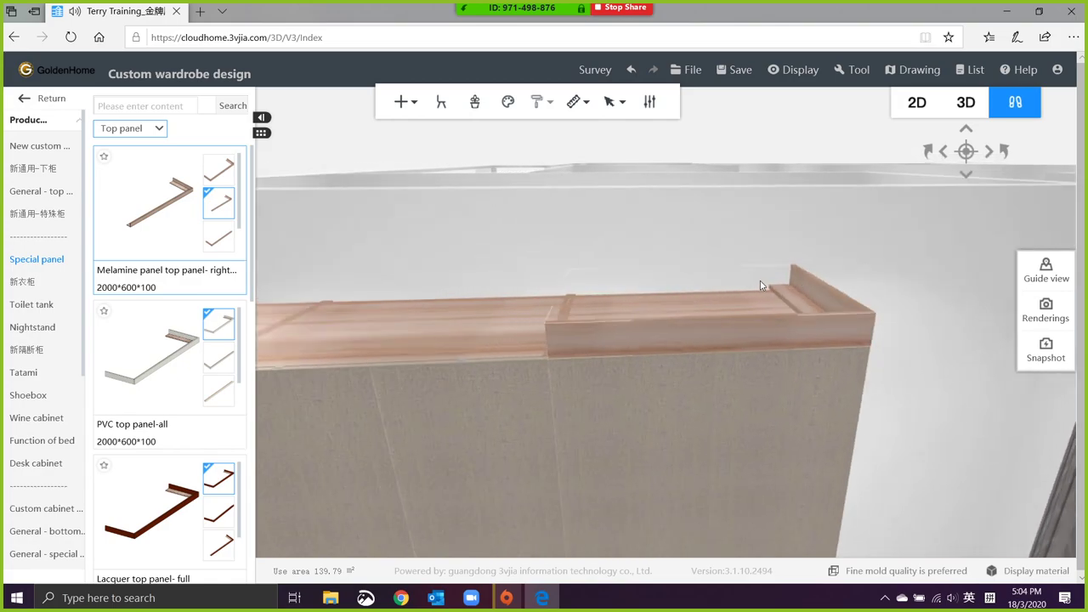
Step: Place the Melamine panel top panel without side panel beside the right-hand one, with width 1850 and a gap of 0 to the side wall
click(218, 235)
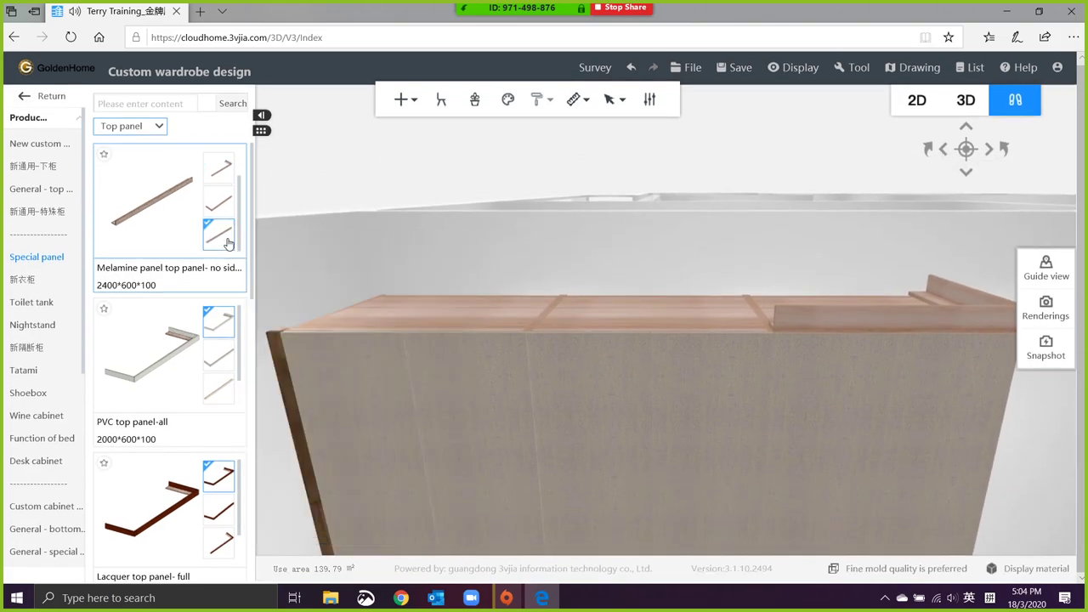
click(156, 231)
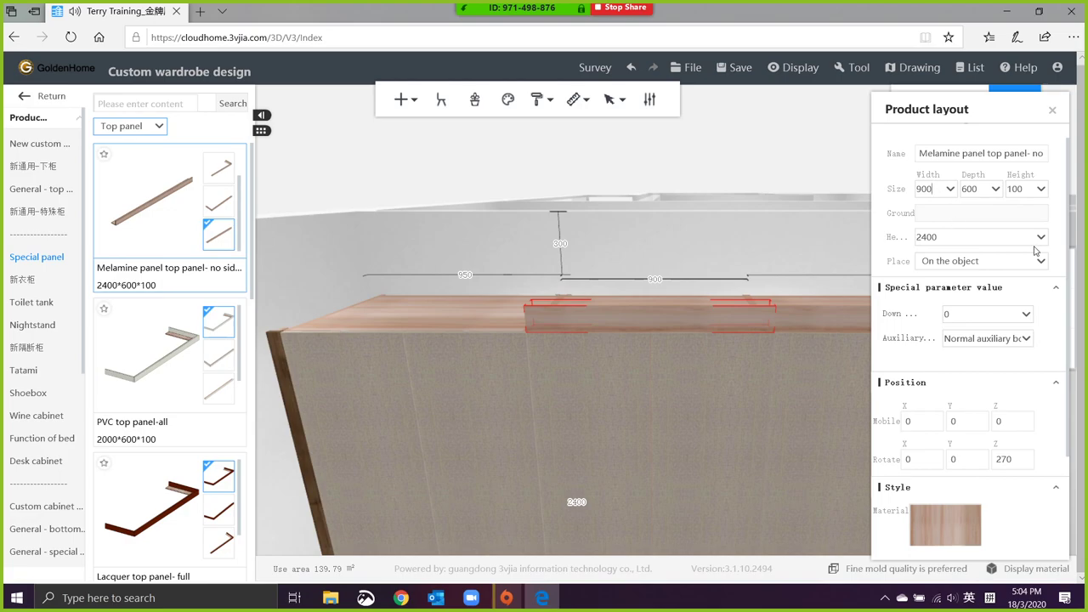
key(Return)
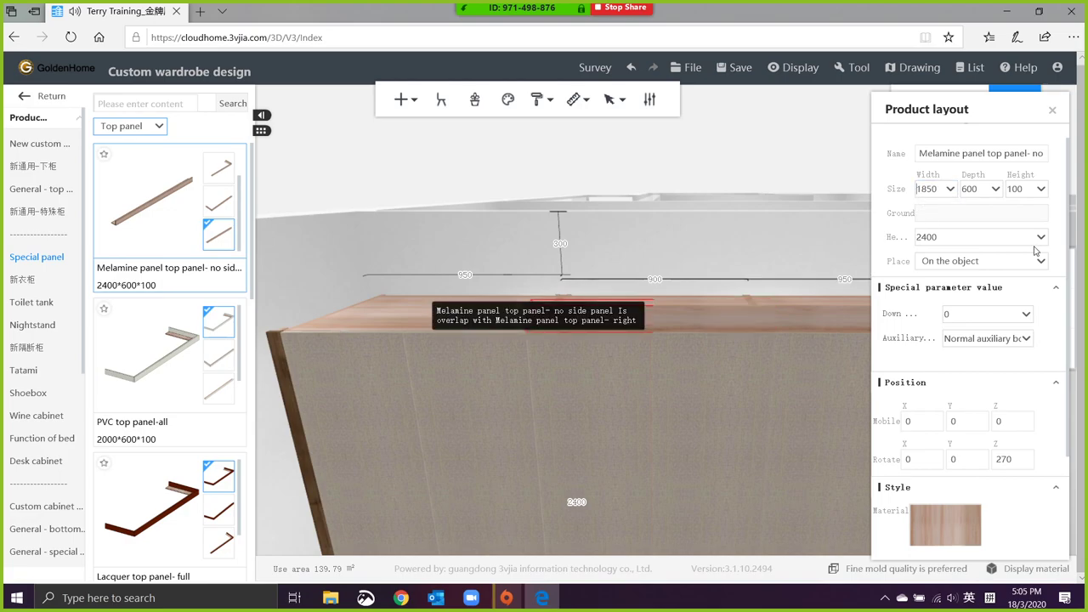
text(0)
key(Return)
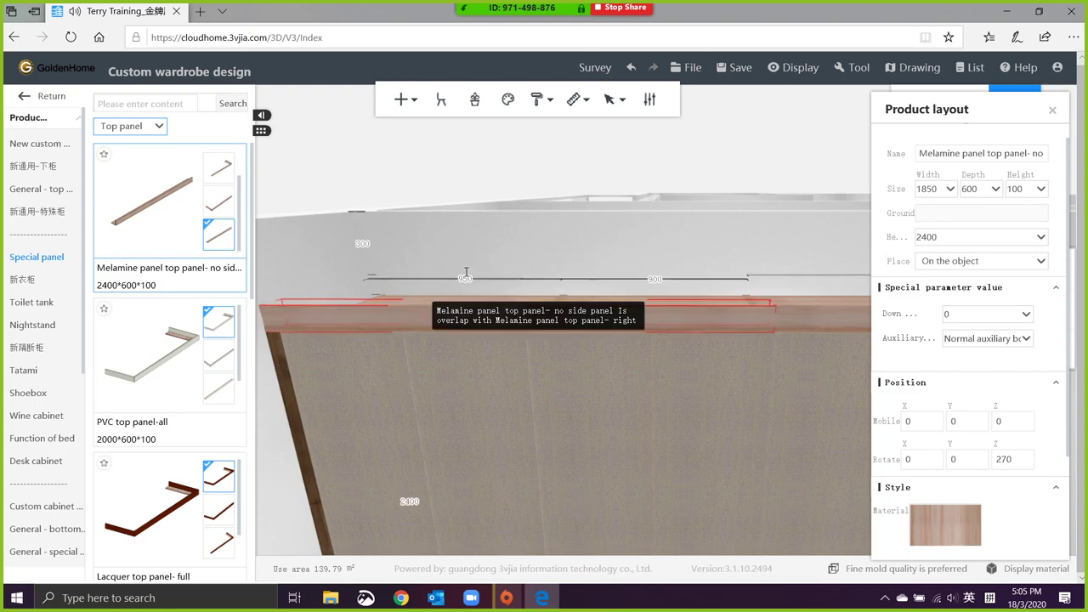
click(512, 227)
scroll(511, 227, down, 5)
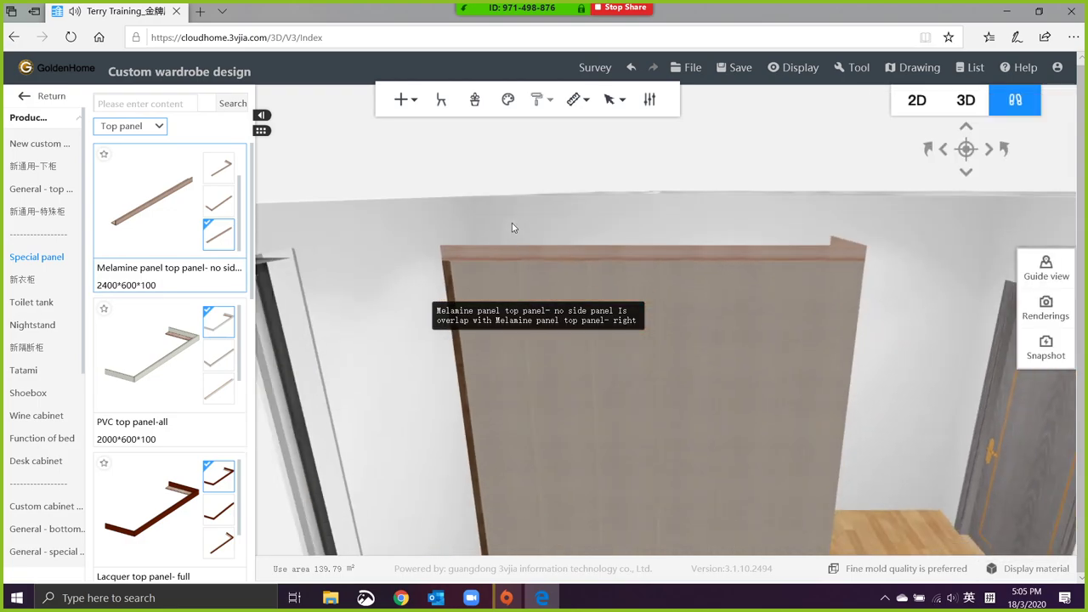
drag(477, 220, 484, 179)
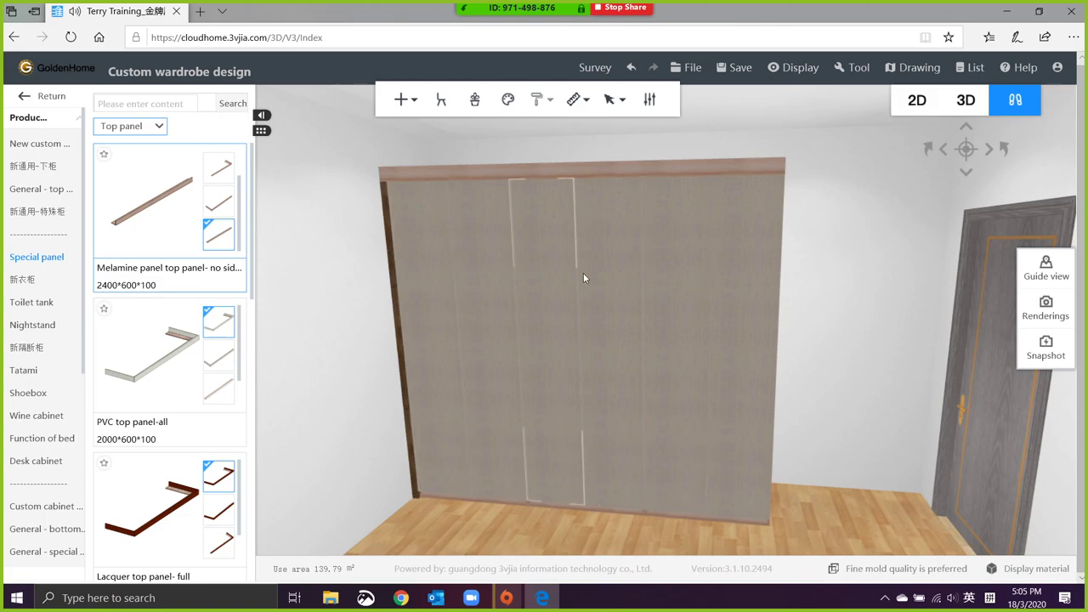
scroll(833, 266, up, 2)
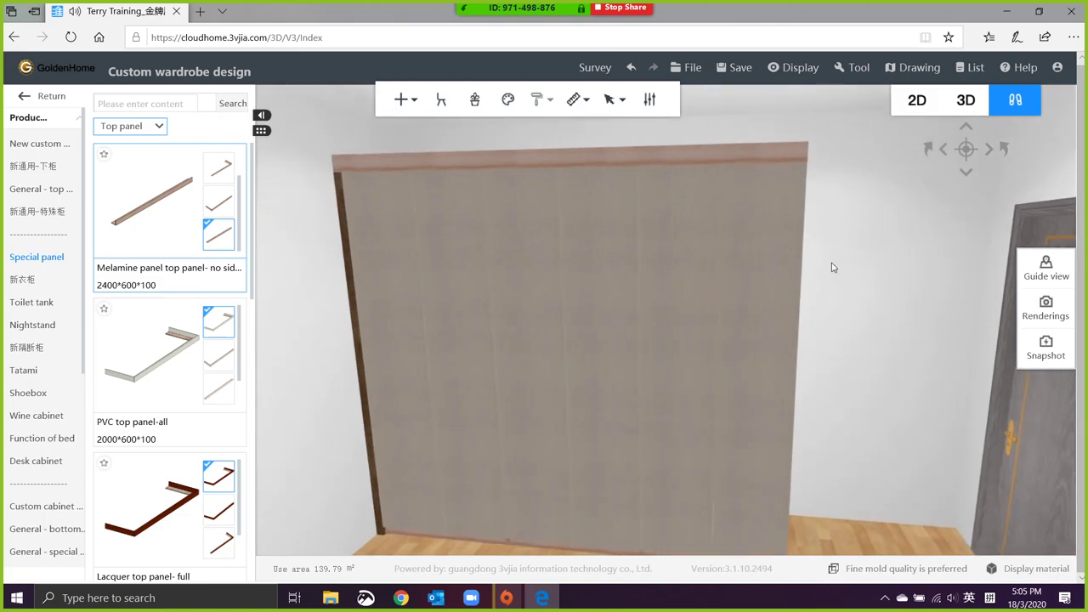
scroll(832, 266, down, 2)
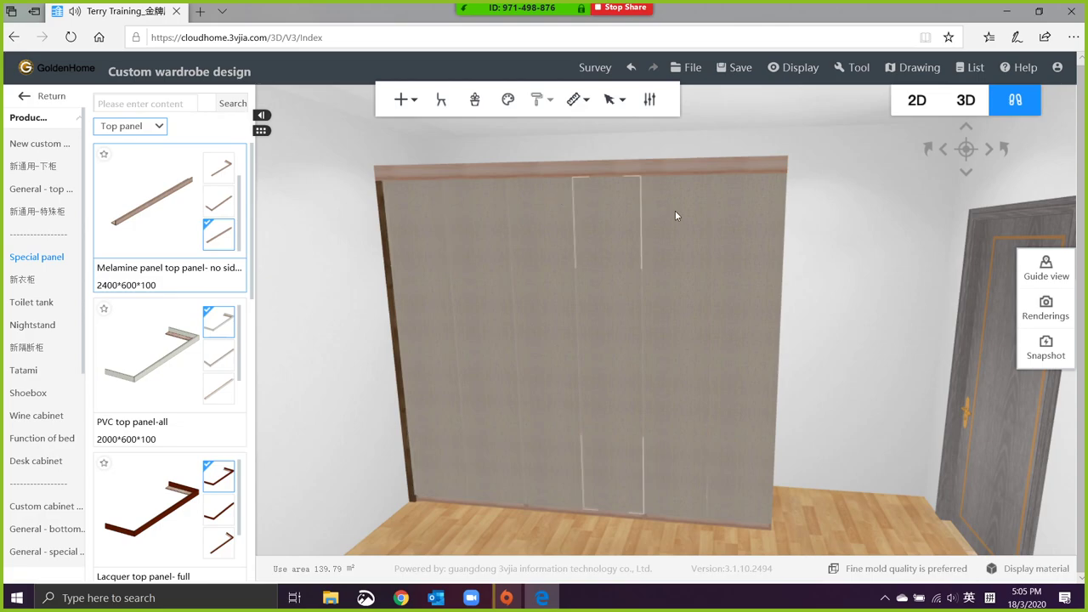
right_click(806, 278)
click(802, 230)
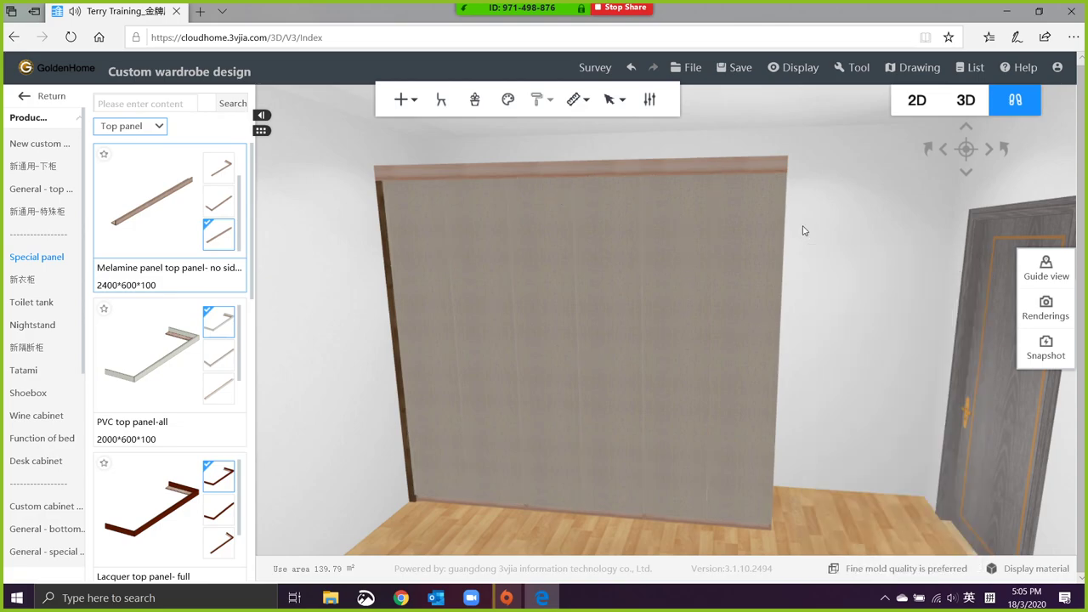
click(1044, 267)
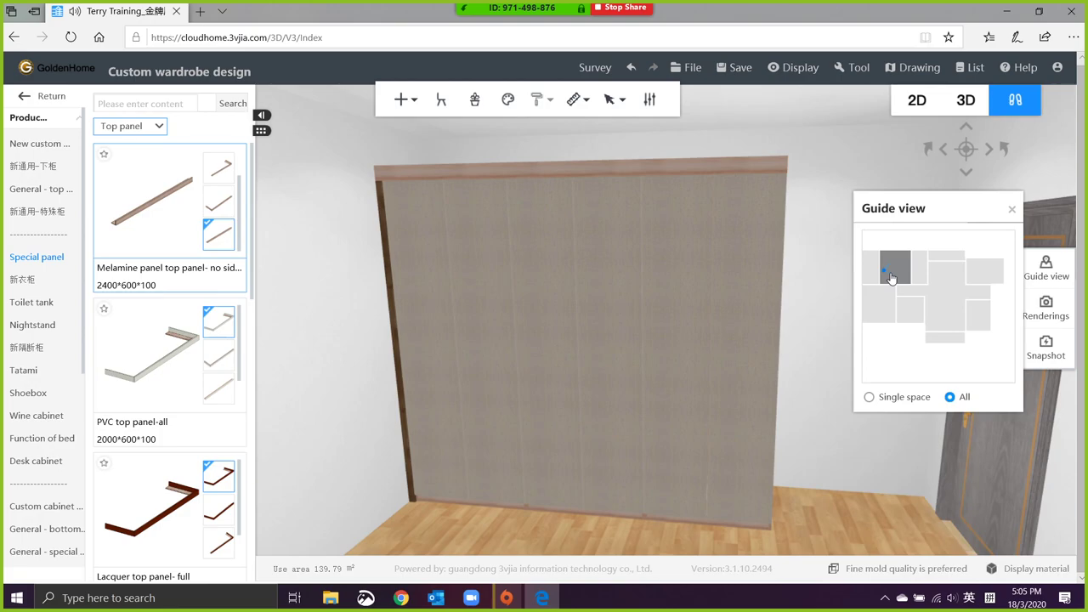
click(819, 247)
Step: Open the door material library for the whole wardrobe and list the G+ door materials in the 1 melamine panel category
right_click(818, 247)
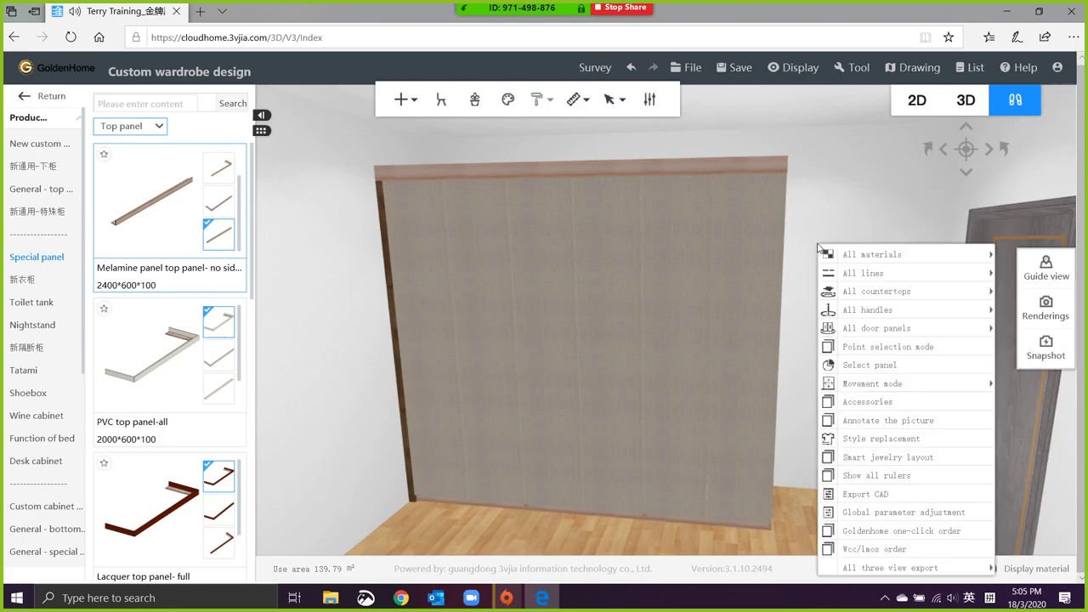
mouse_move(855, 253)
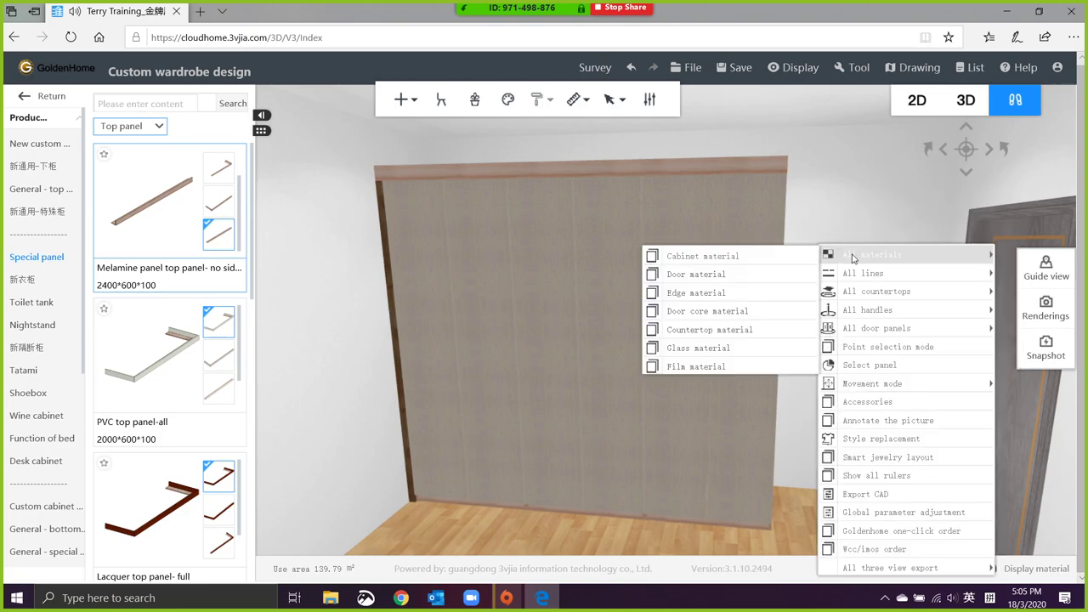
click(773, 280)
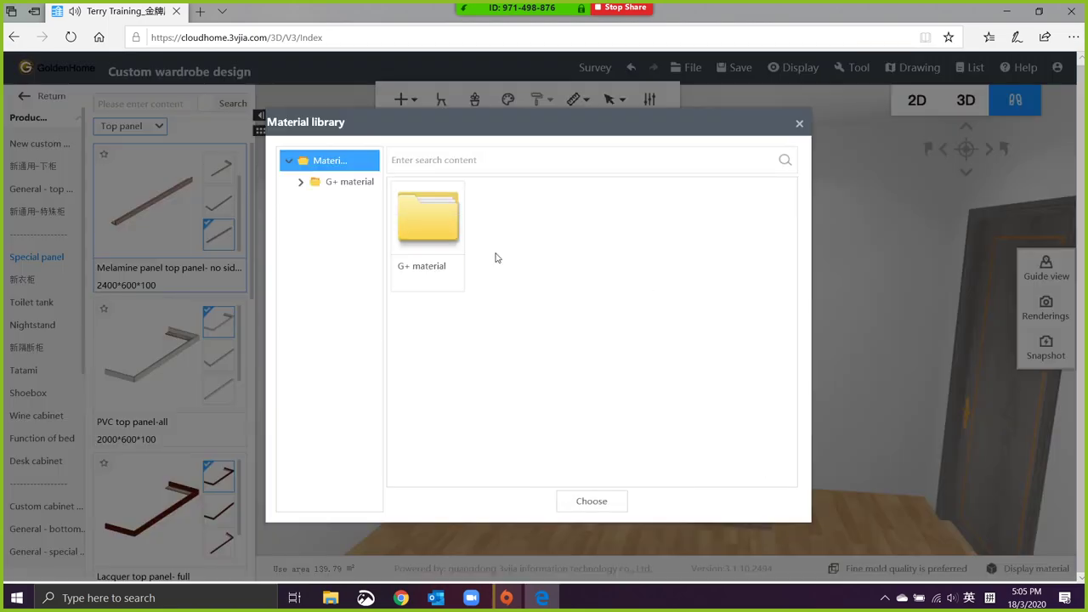
click(374, 183)
click(350, 204)
click(367, 224)
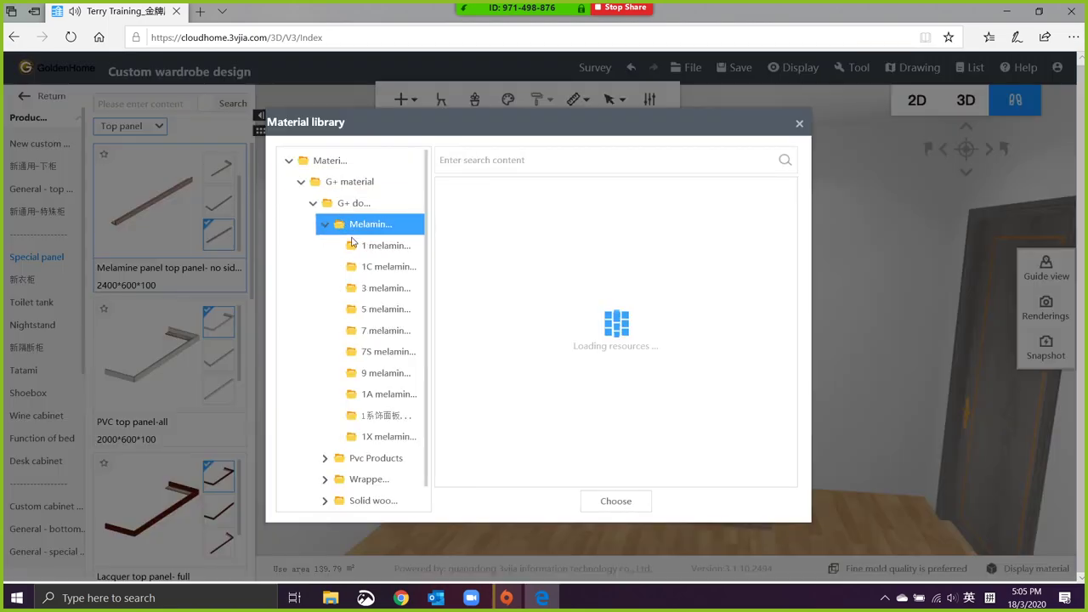
click(365, 244)
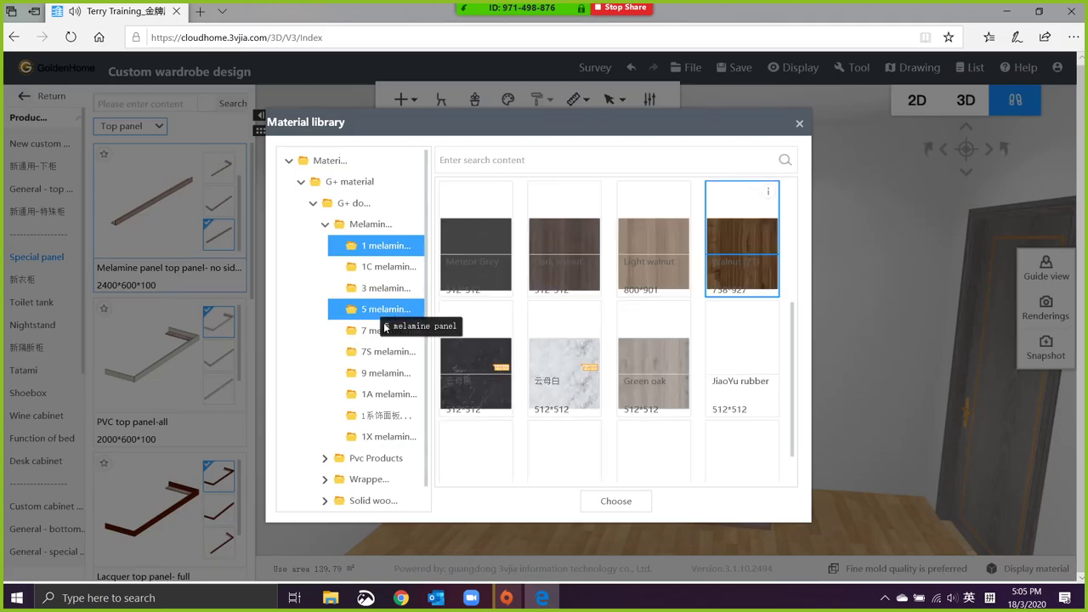
Step: Browse the finishes in the 1 melamine panel category and apply 陨石白 to all doors
scroll(571, 286, down, 1)
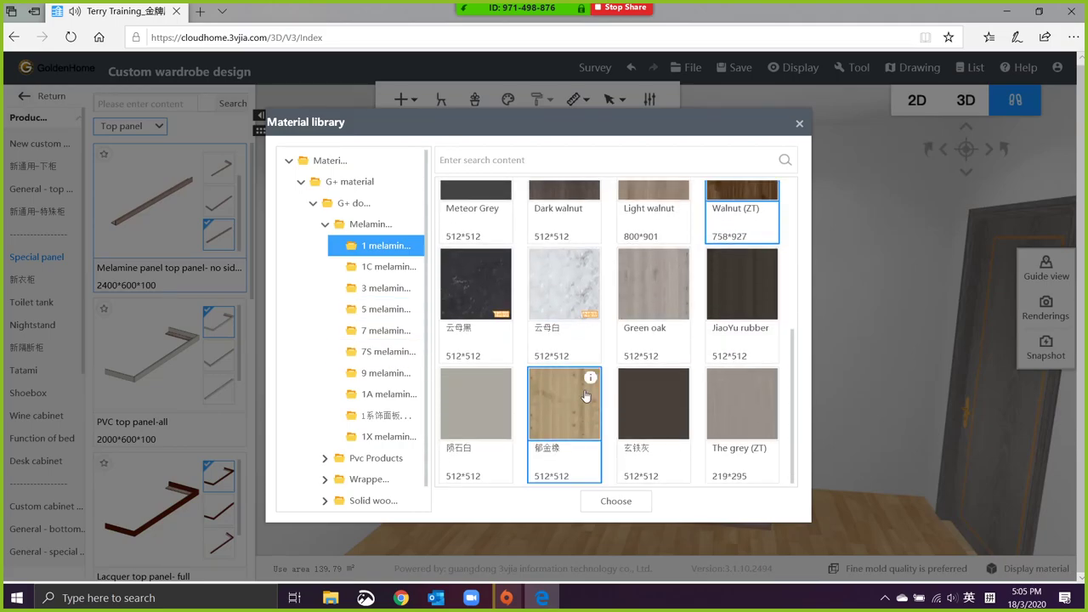
scroll(544, 383, up, 3)
scroll(467, 417, down, 2)
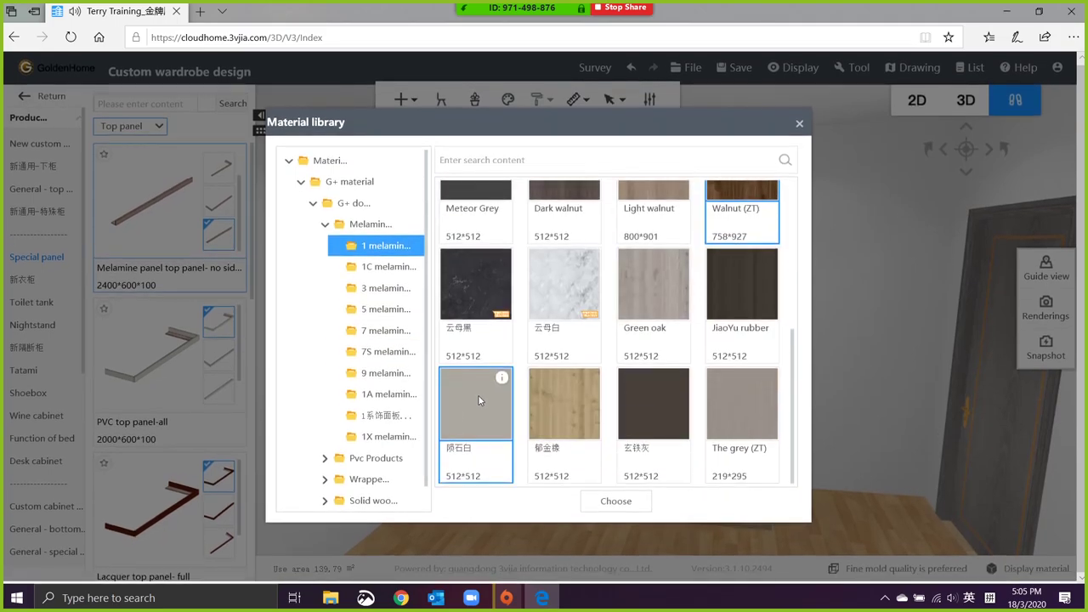
click(595, 500)
Step: Apply a walnut finish from the G+ carcass materials to all cabinet bodies
drag(710, 303, 746, 280)
right_click(708, 258)
mouse_move(748, 255)
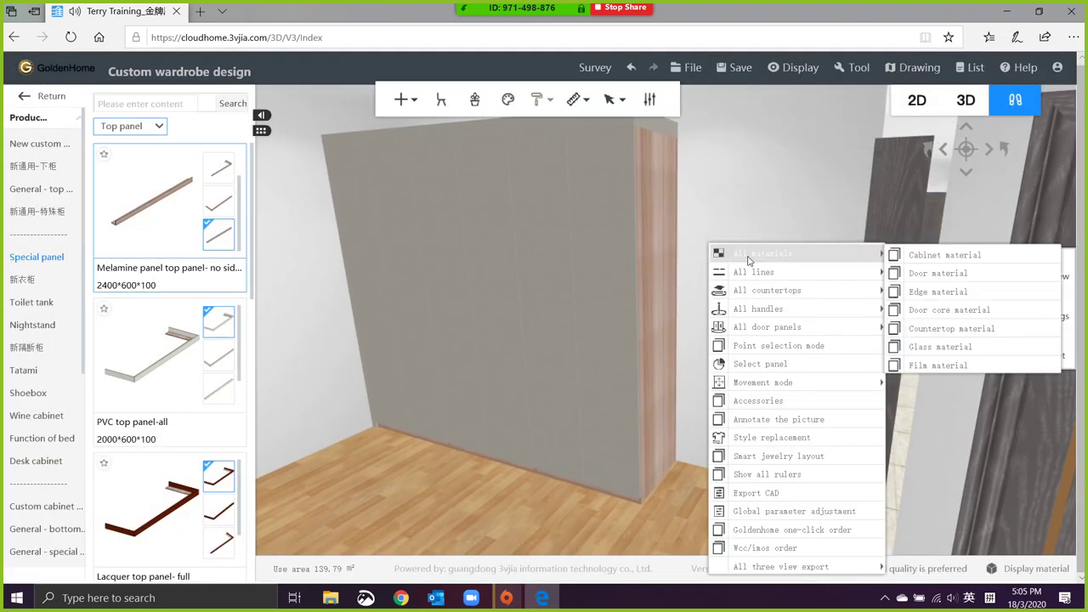
click(940, 256)
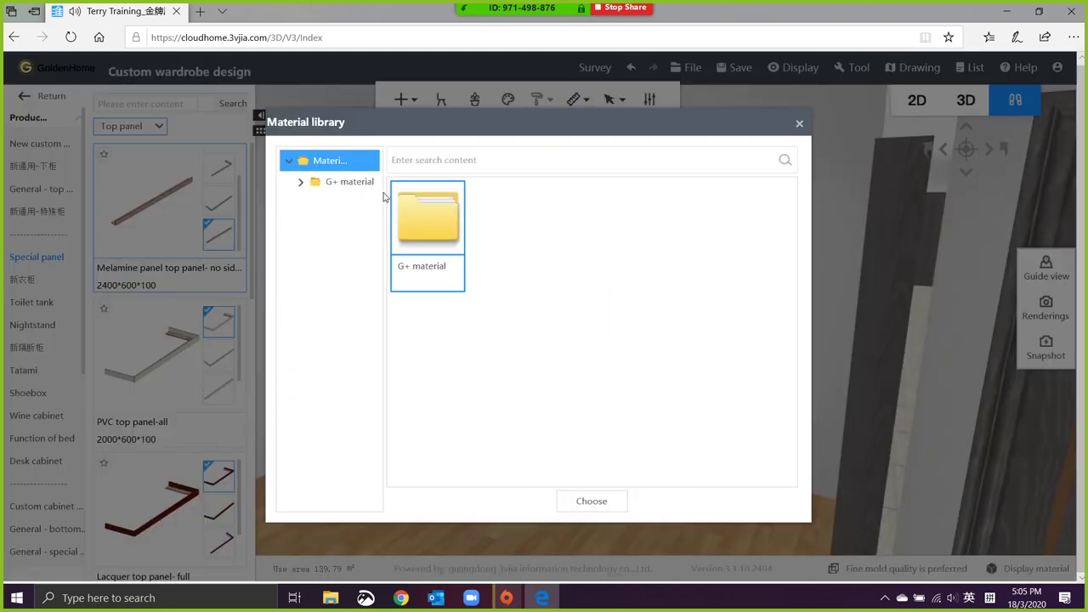
click(334, 183)
click(338, 209)
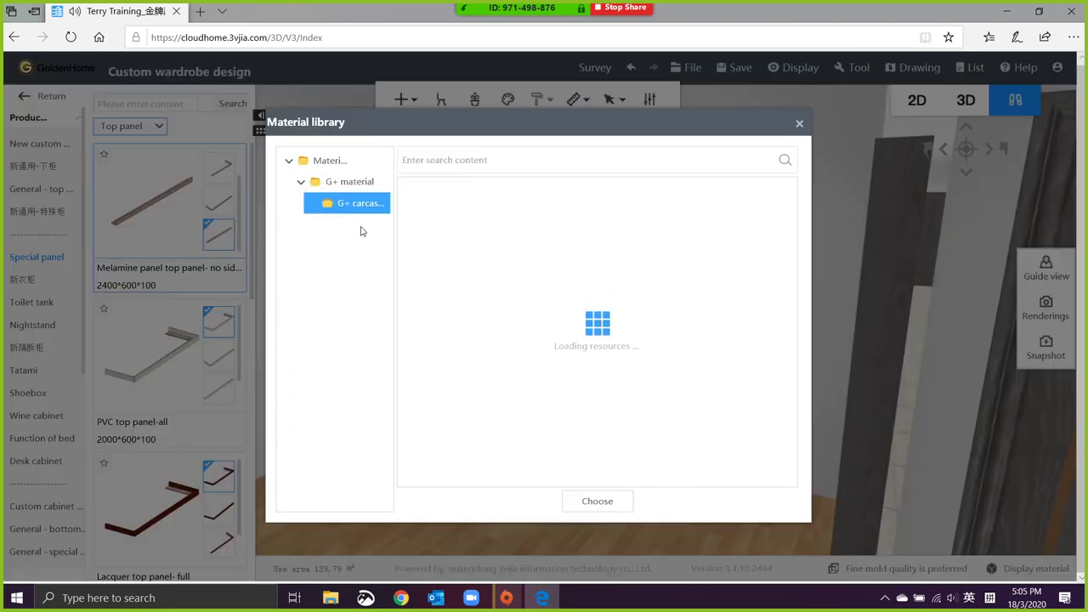
click(566, 348)
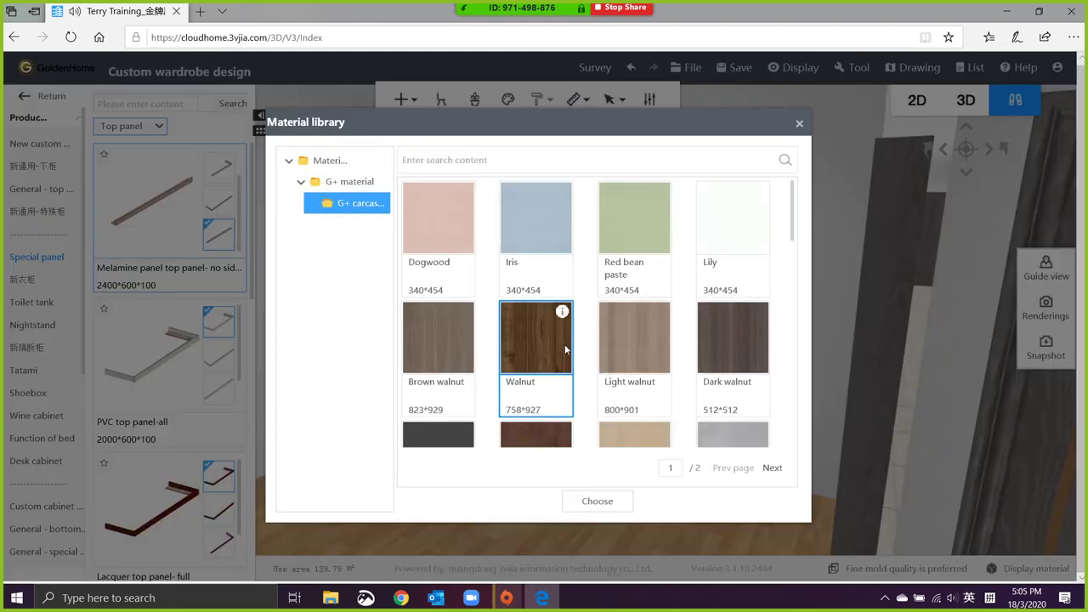
click(596, 506)
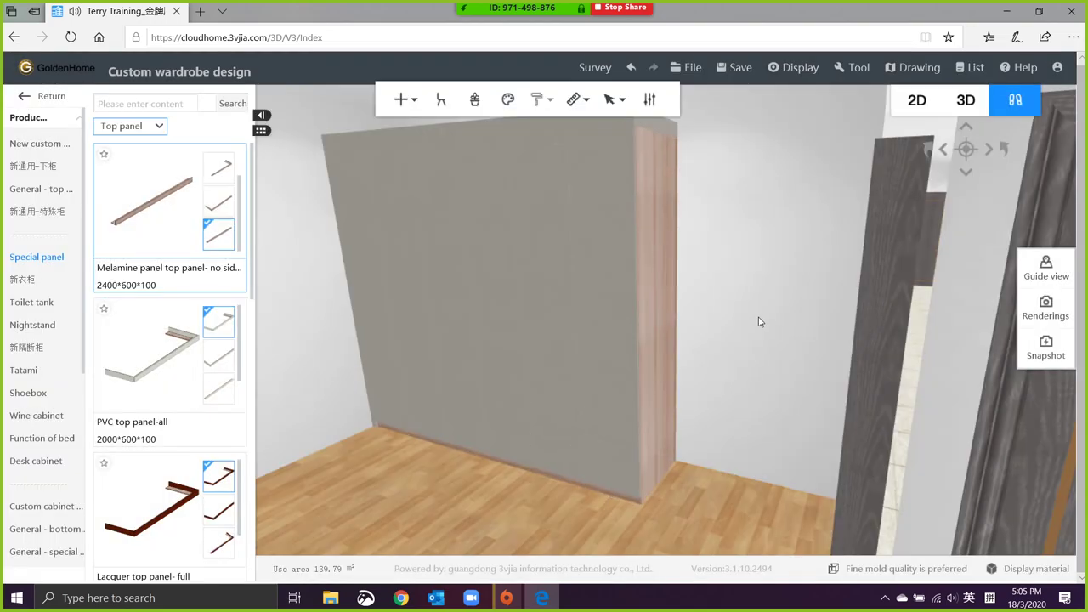
Step: Add a slim bar handle from the JS series to all wardrobe doors
drag(757, 320, 857, 311)
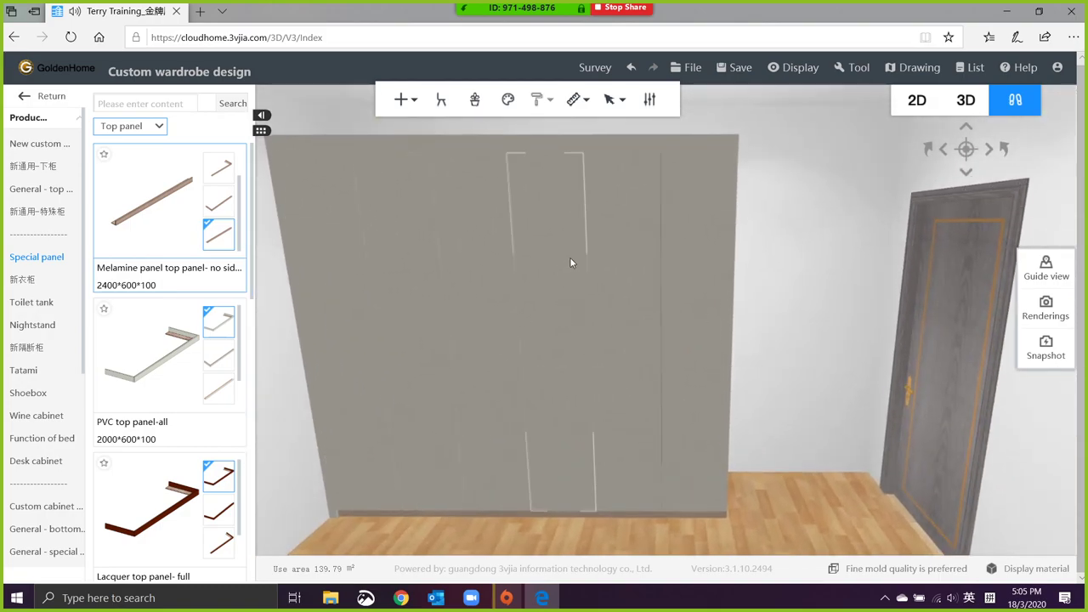
right_click(761, 265)
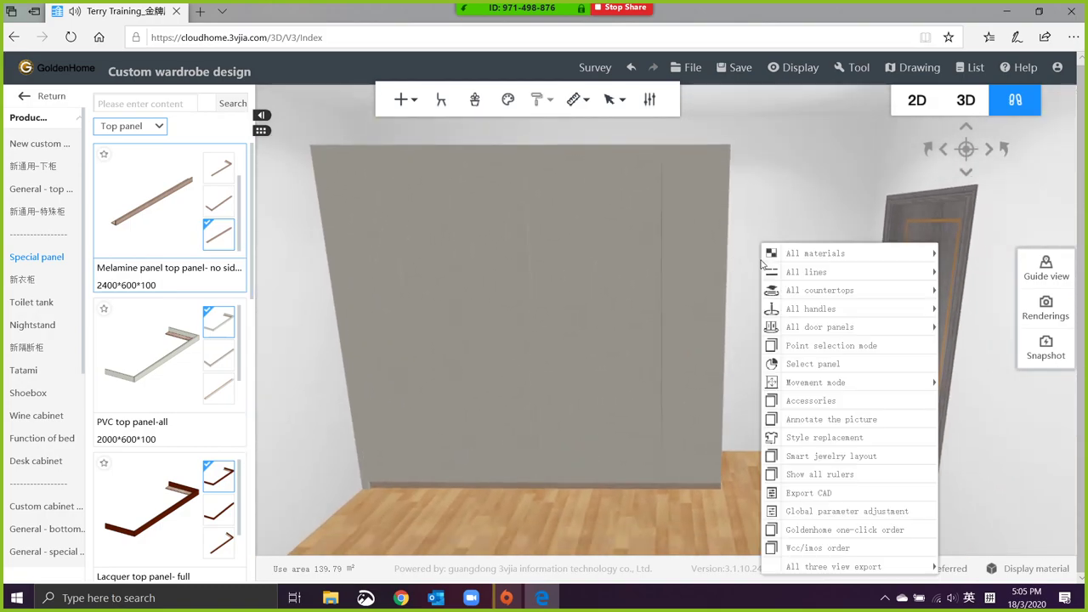
mouse_move(790, 272)
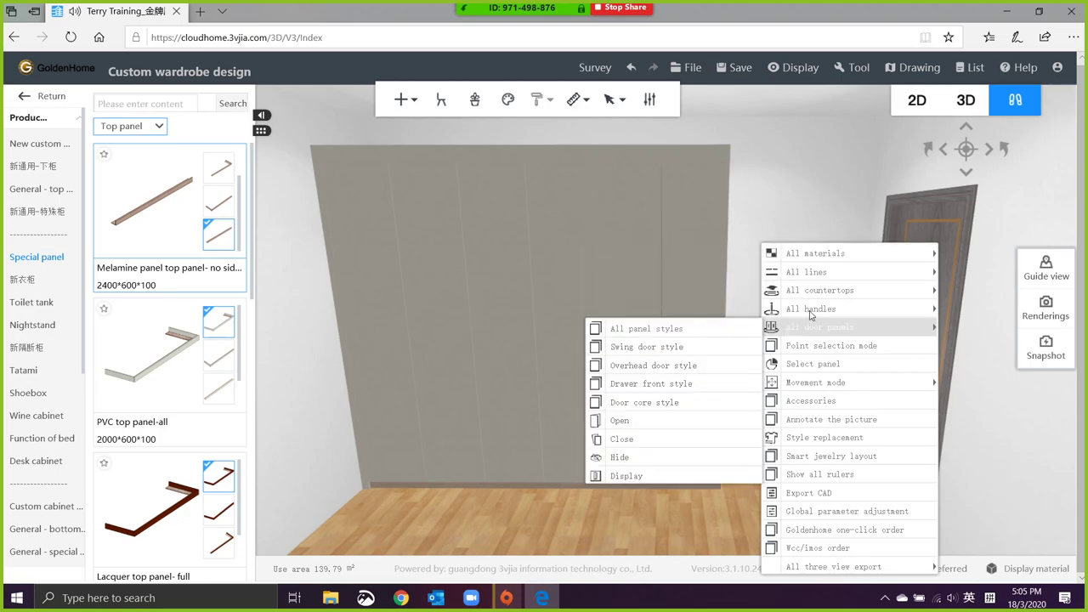
mouse_move(807, 309)
click(718, 309)
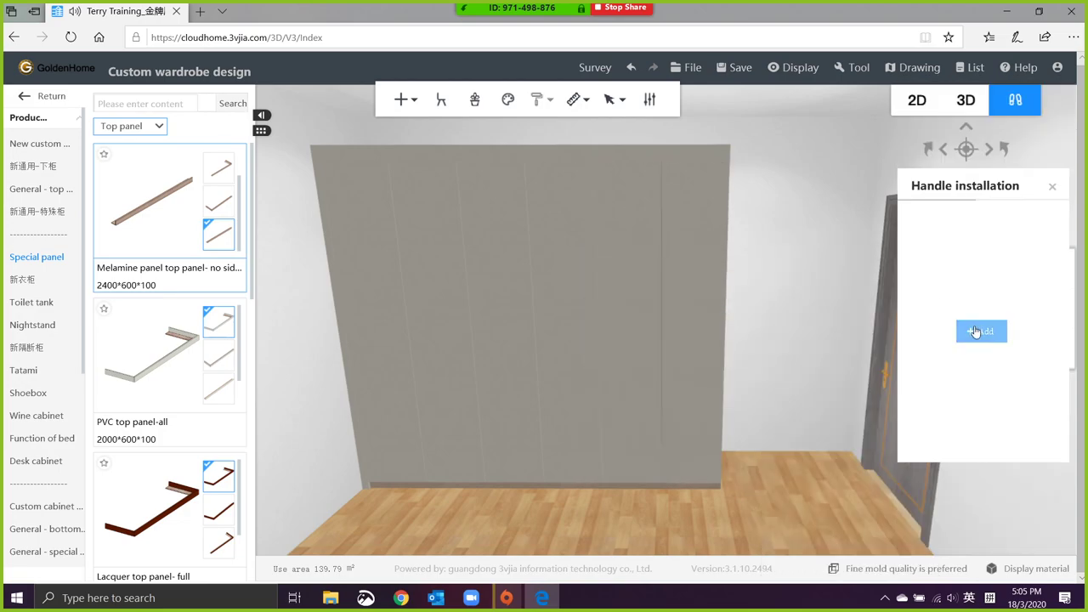
click(979, 330)
click(336, 183)
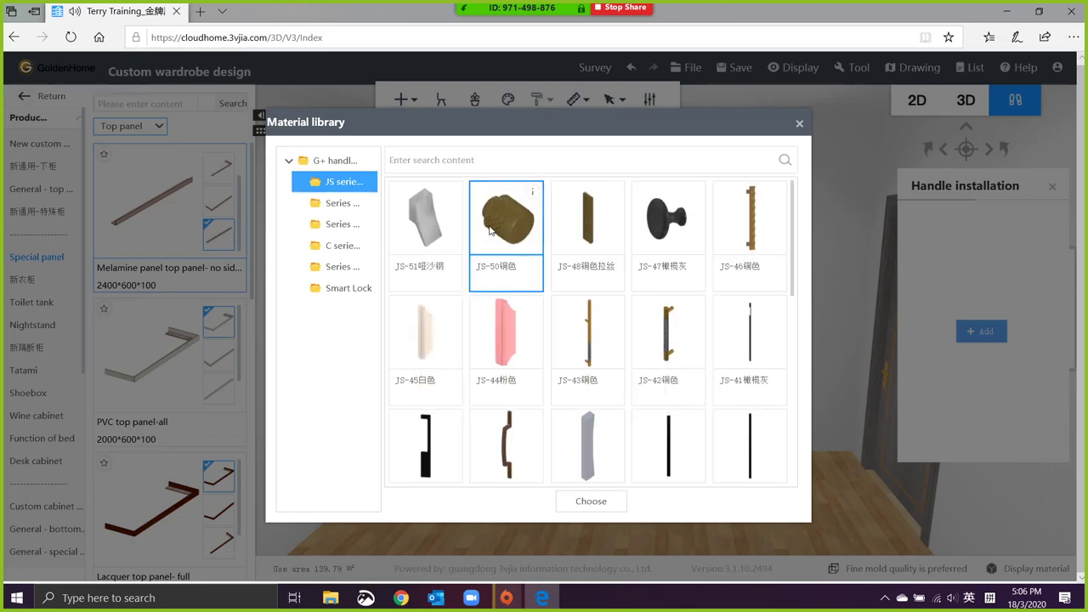
click(581, 502)
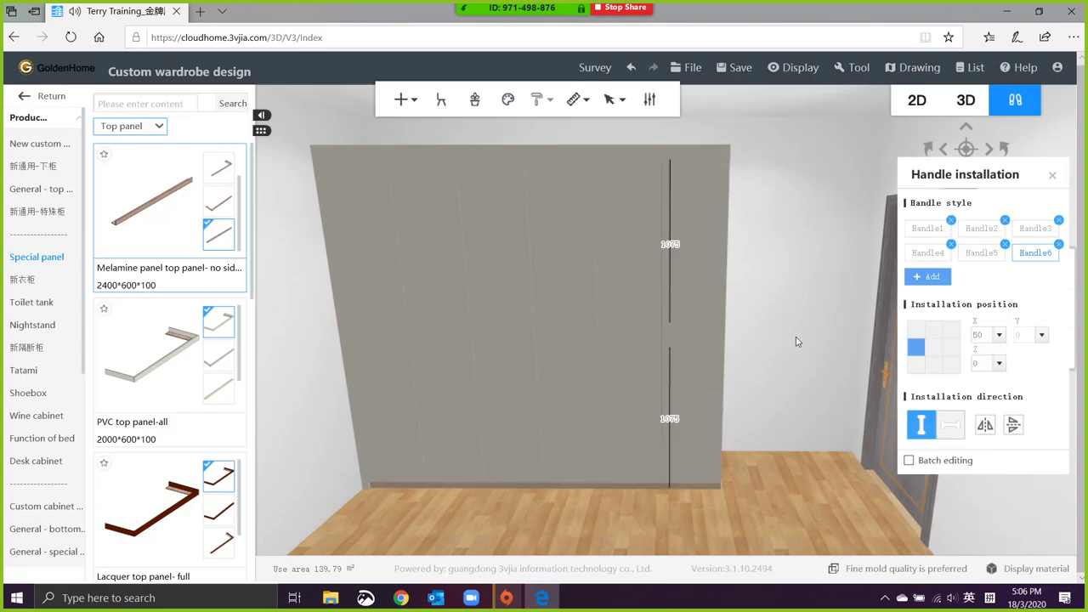
drag(795, 337, 722, 325)
scroll(721, 331, up, 3)
click(767, 331)
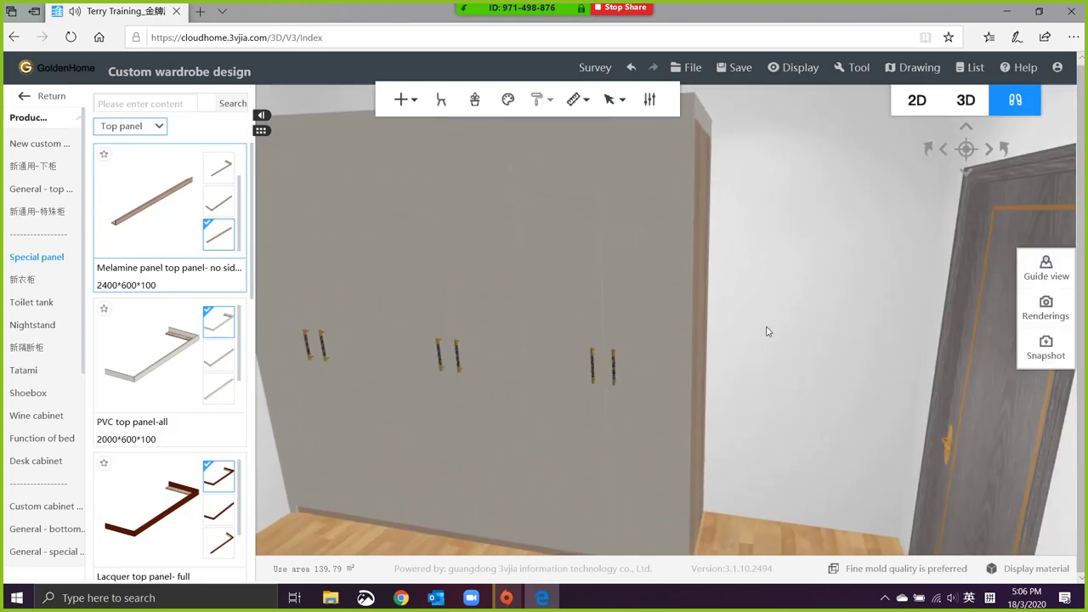
Step: Check the opening direction of the door leaf at the wardrobe's free end, and swing all the doors open
scroll(643, 257, down, 2)
click(642, 258)
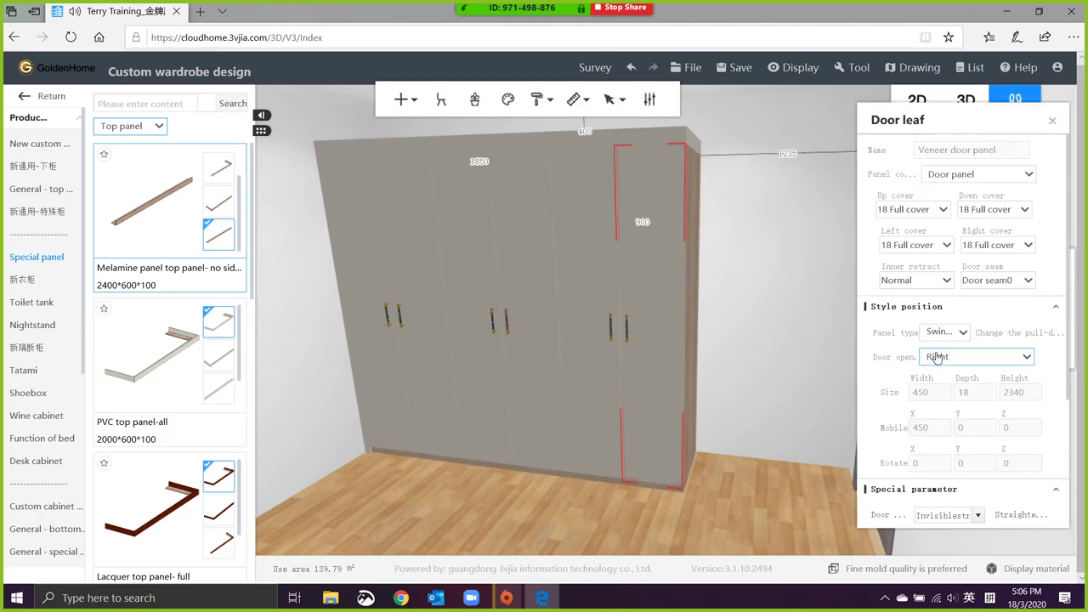
scroll(893, 425, down, 3)
drag(758, 318, 804, 319)
key(o)
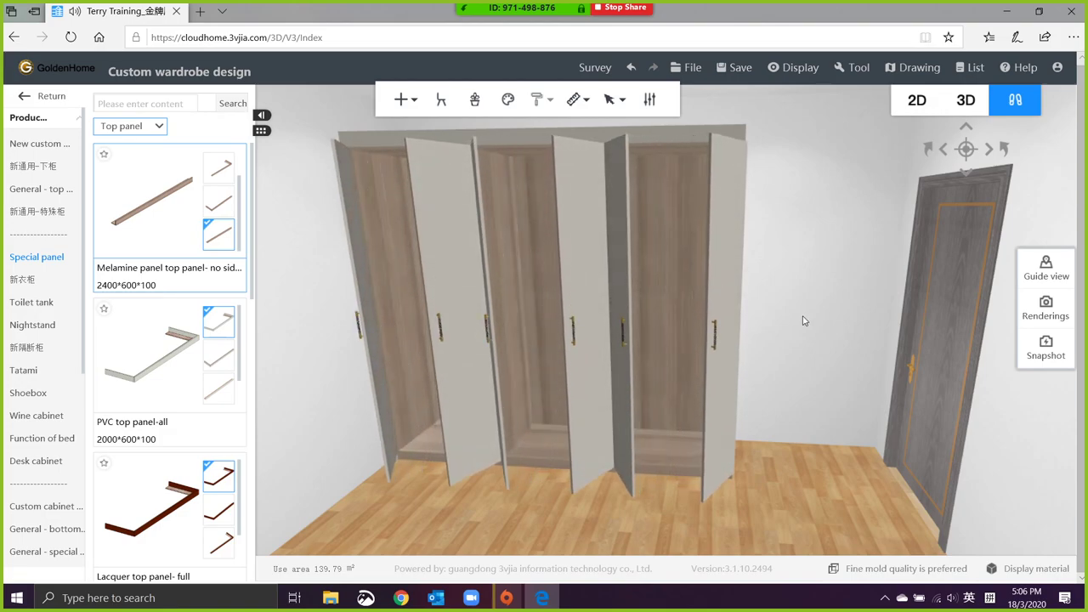
Step: View the open cabinet interiors up close and save the wardrobe design
key(a)
key(w)
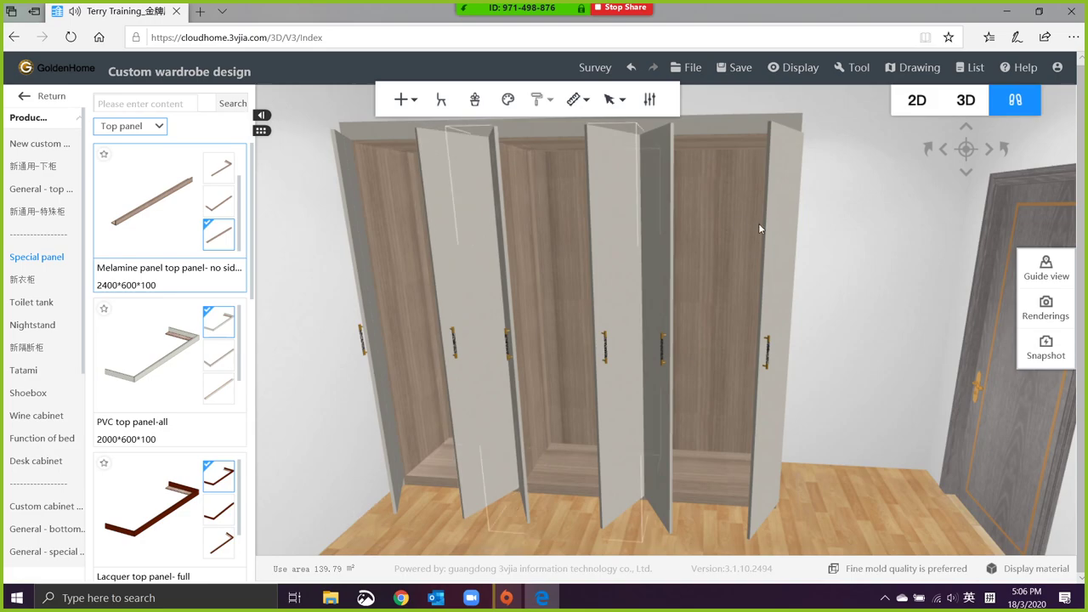
click(715, 261)
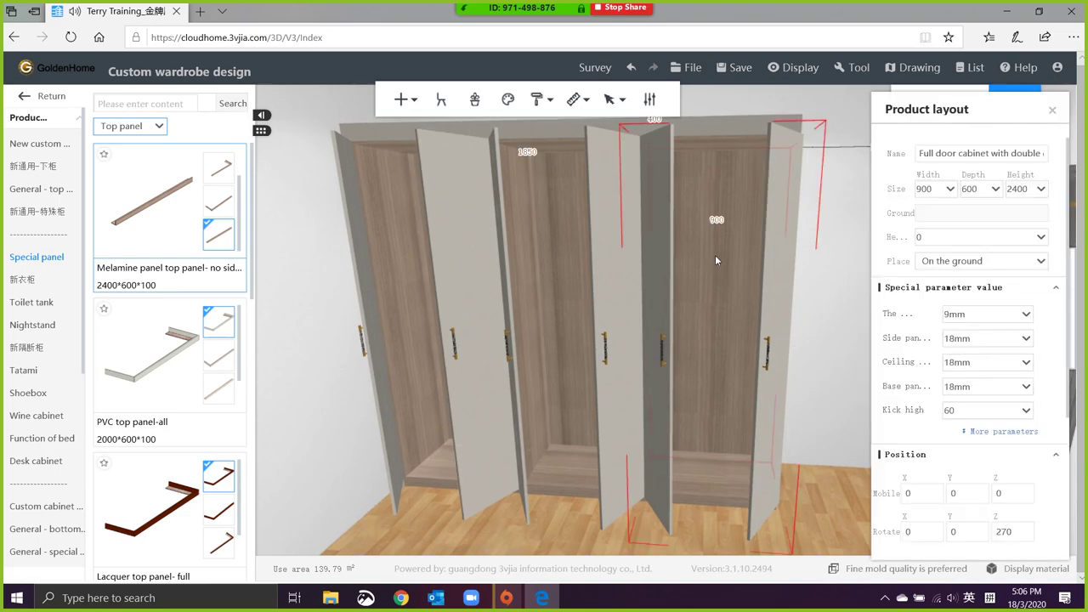
click(734, 67)
click(733, 97)
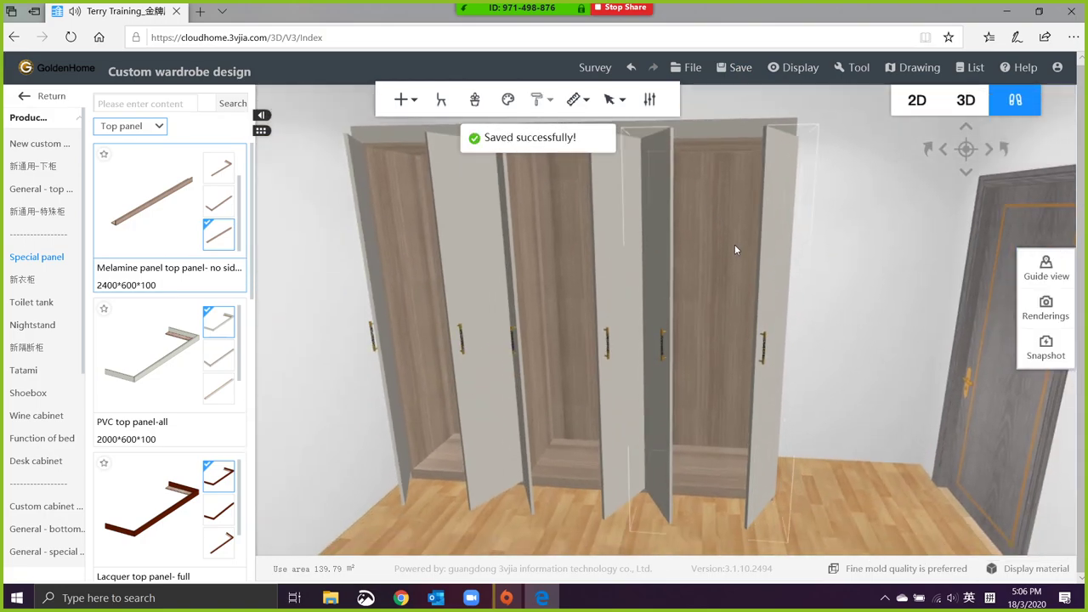
Step: Start adding functional parts to the cabinet nearest the room door and list the ordinary panels among the G+ panel parts
click(735, 244)
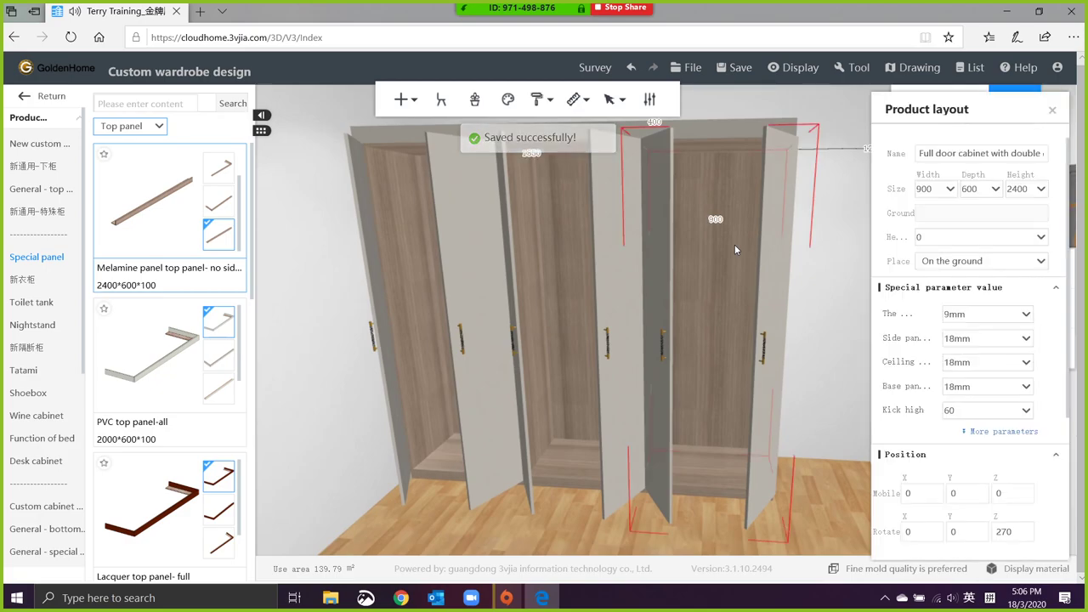
right_click(736, 249)
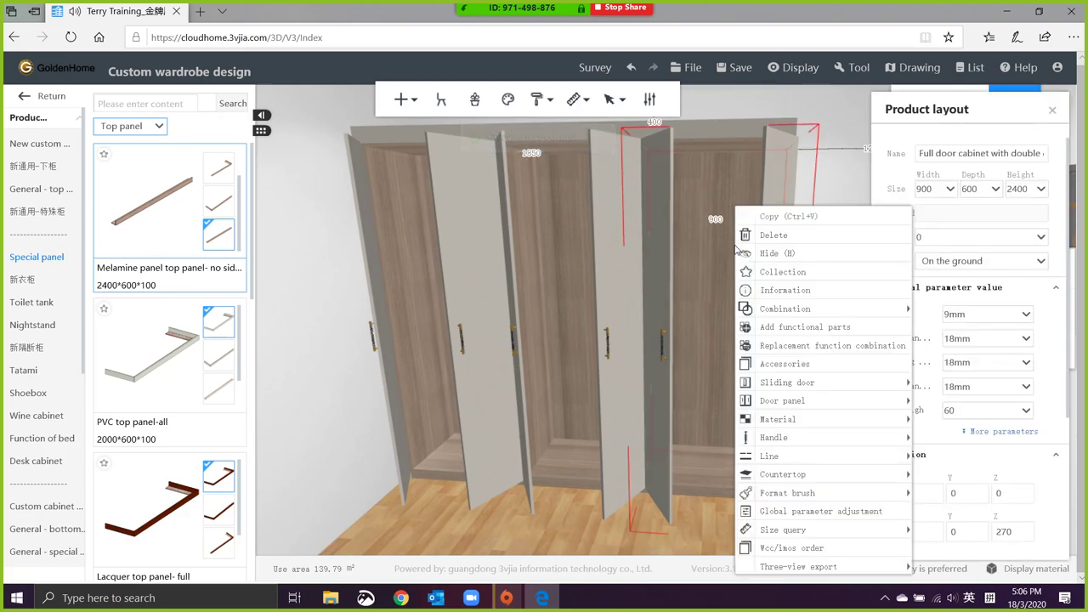
click(817, 334)
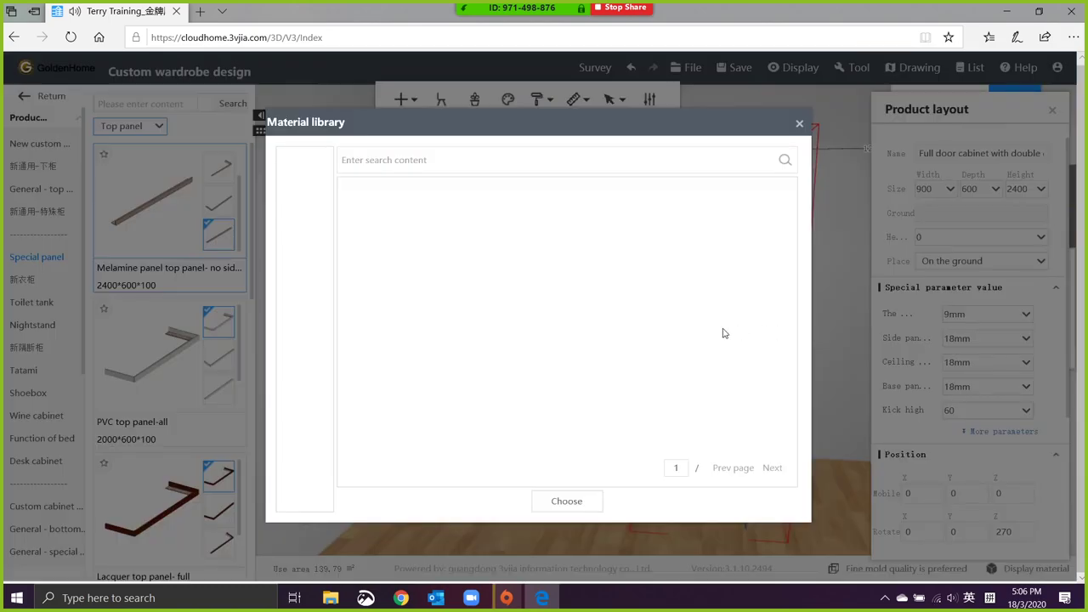
click(348, 182)
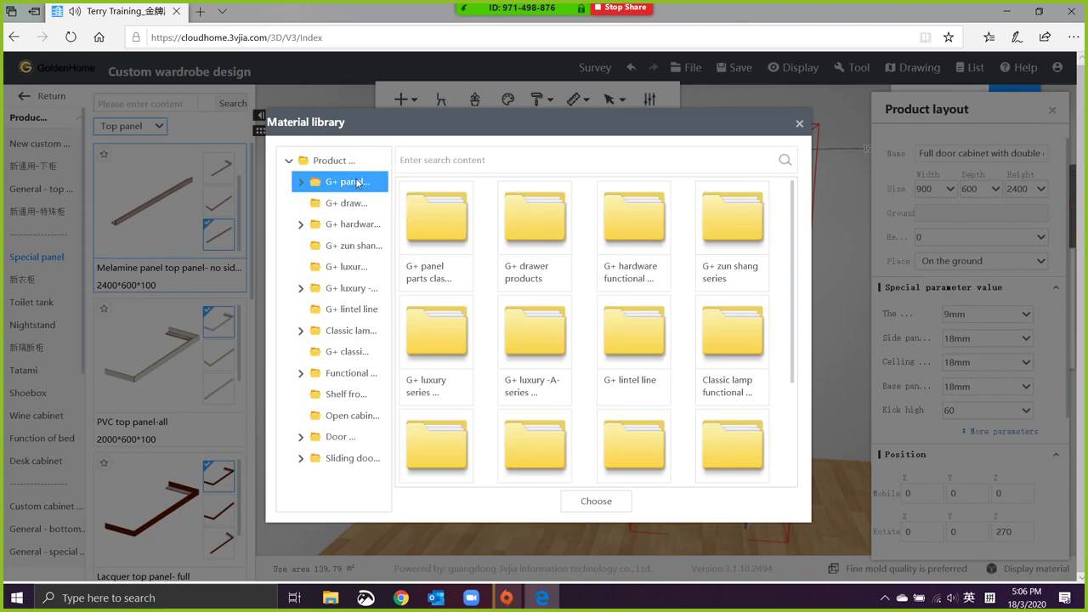
click(358, 204)
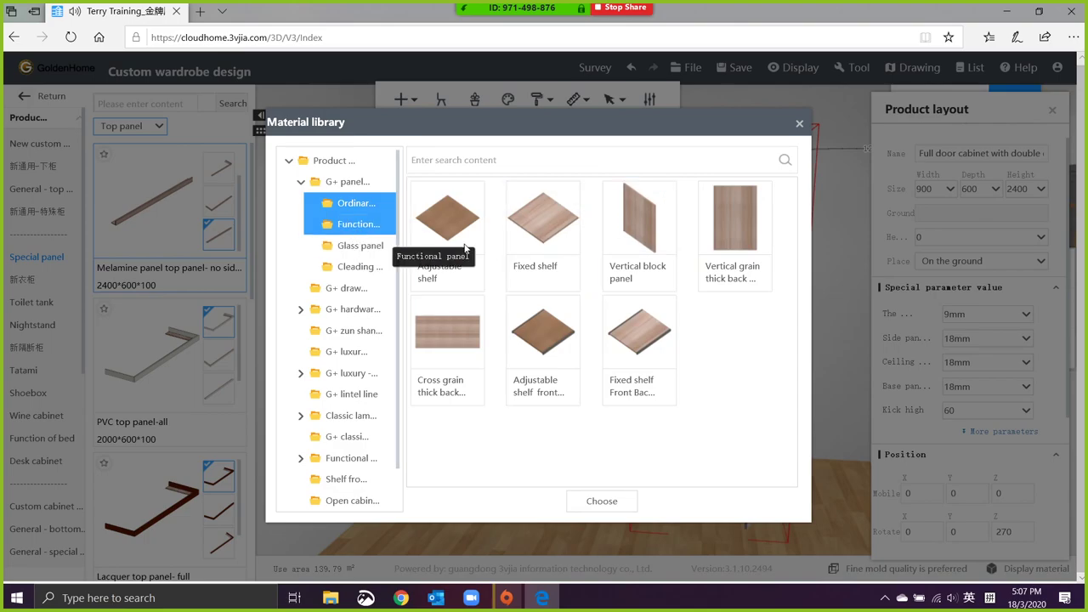
Step: Place a Fixed shelf across the inside of the cabinet nearest the room door at height 1401
double_click(537, 230)
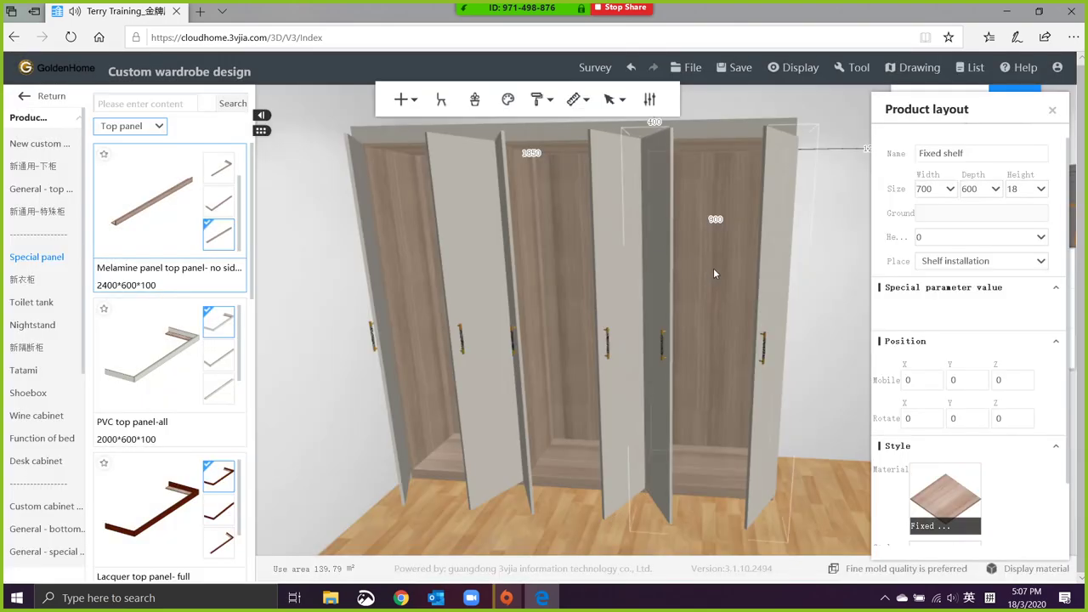
click(732, 292)
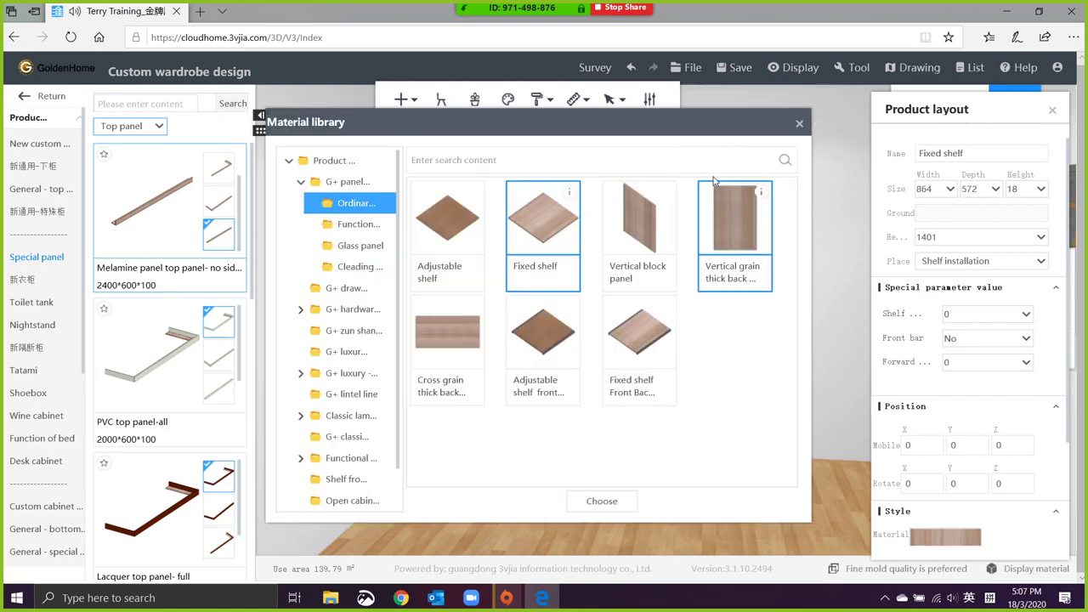
drag(674, 123, 432, 108)
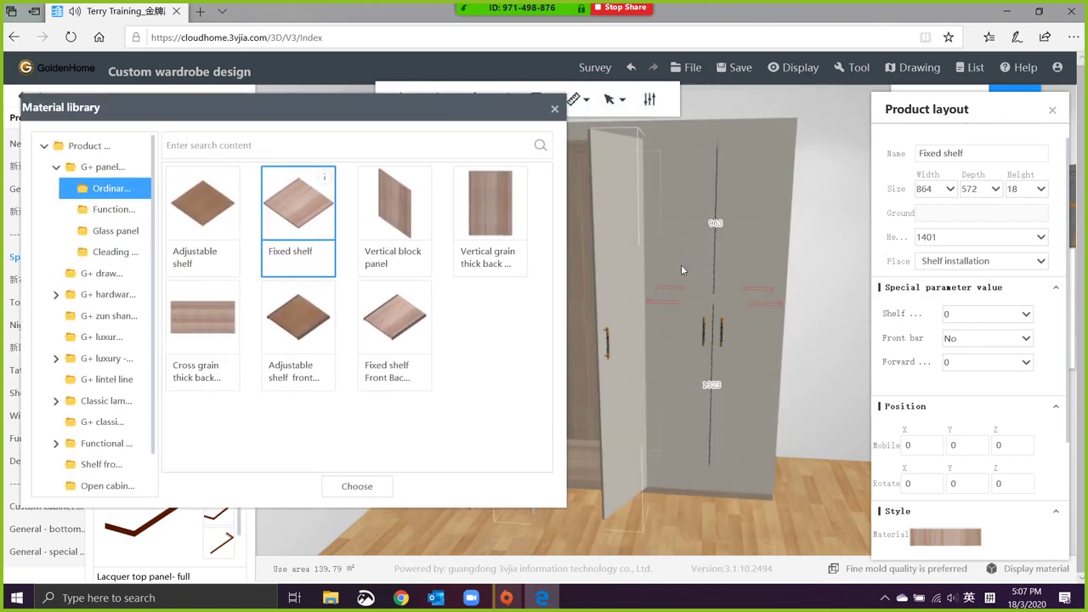
click(751, 277)
click(823, 282)
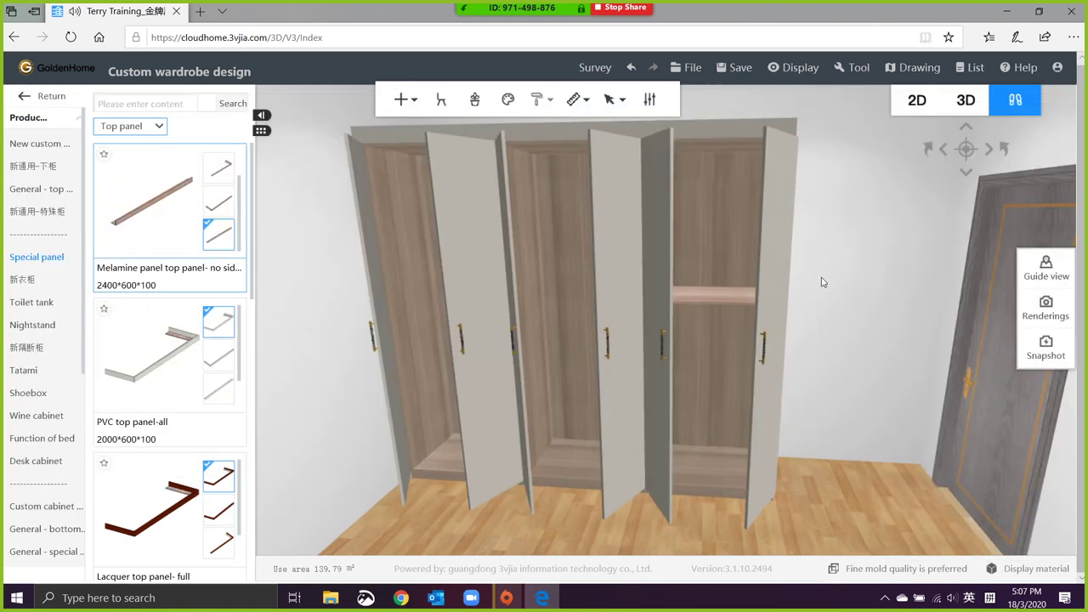
Step: Delete the fixed shelf from the cabinet nearest the room door and start adding functional parts to that cabinet again
click(720, 290)
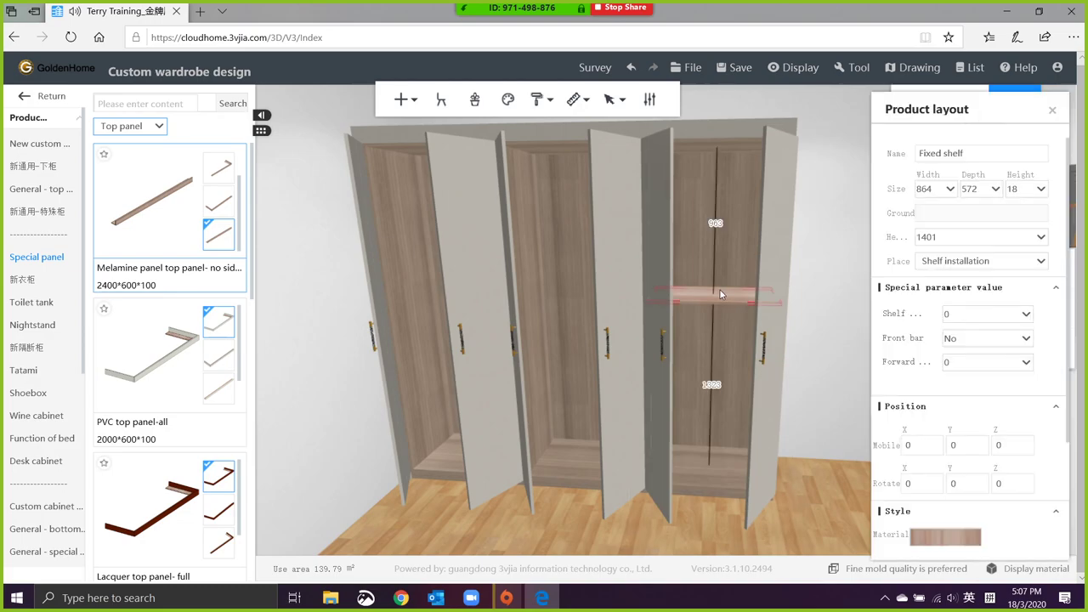
key(Delete)
right_click(720, 291)
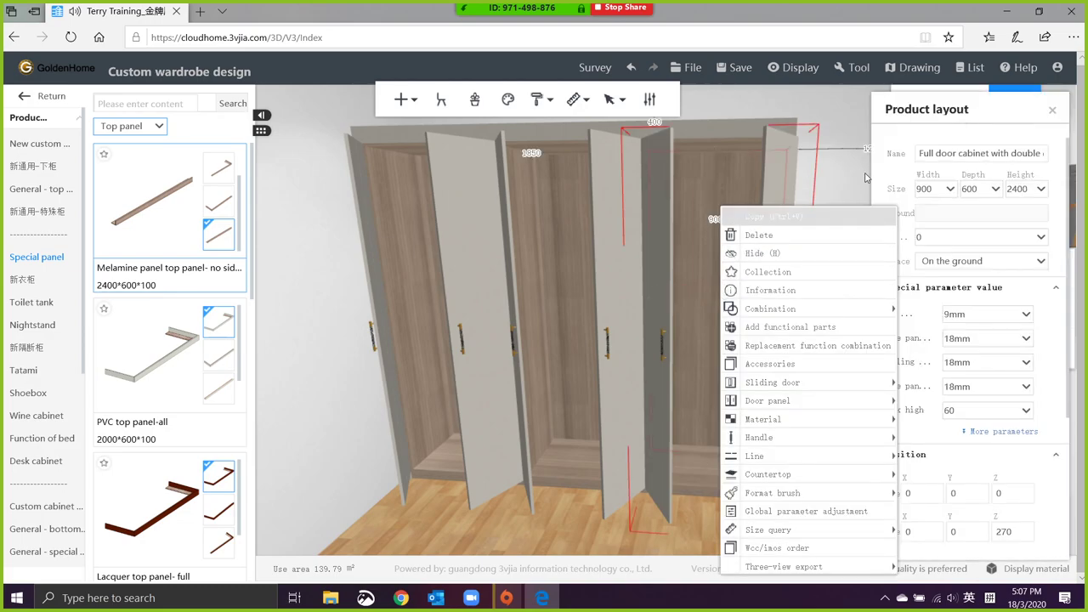
click(717, 208)
click(704, 219)
right_click(704, 218)
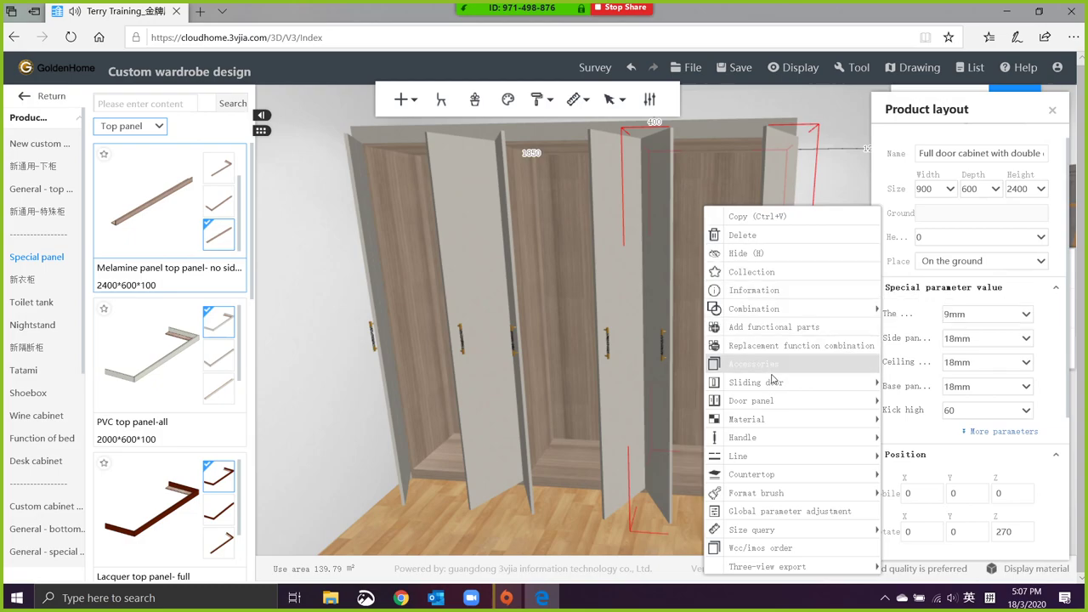
click(799, 331)
Step: Browse the H2400 door cabinet combinations and place H24 synthetical combination 3 inside the cabinet nearest the room door
scroll(345, 383, down, 1)
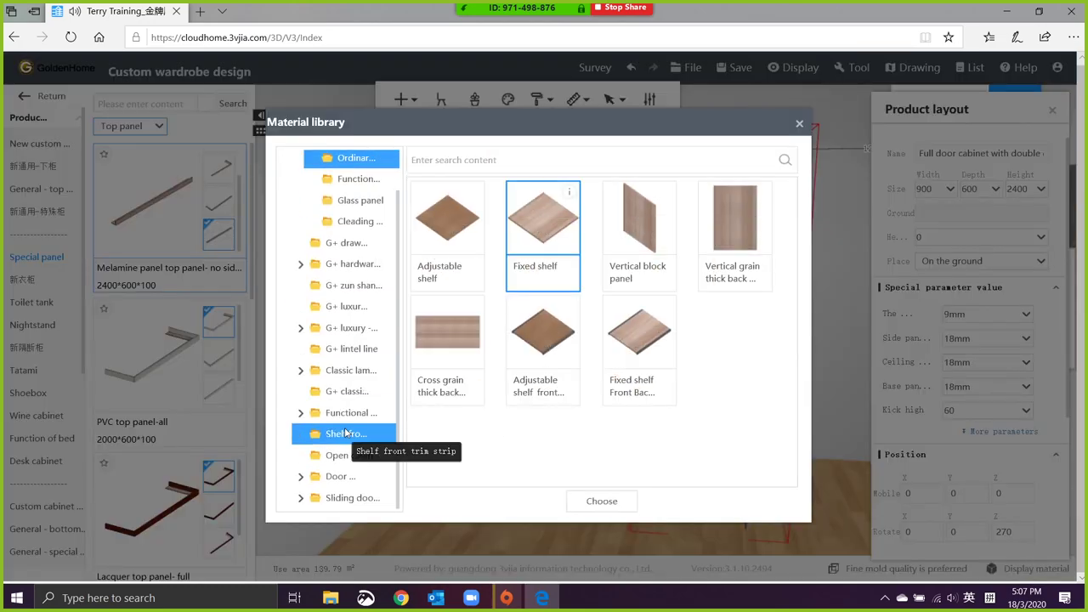
click(341, 475)
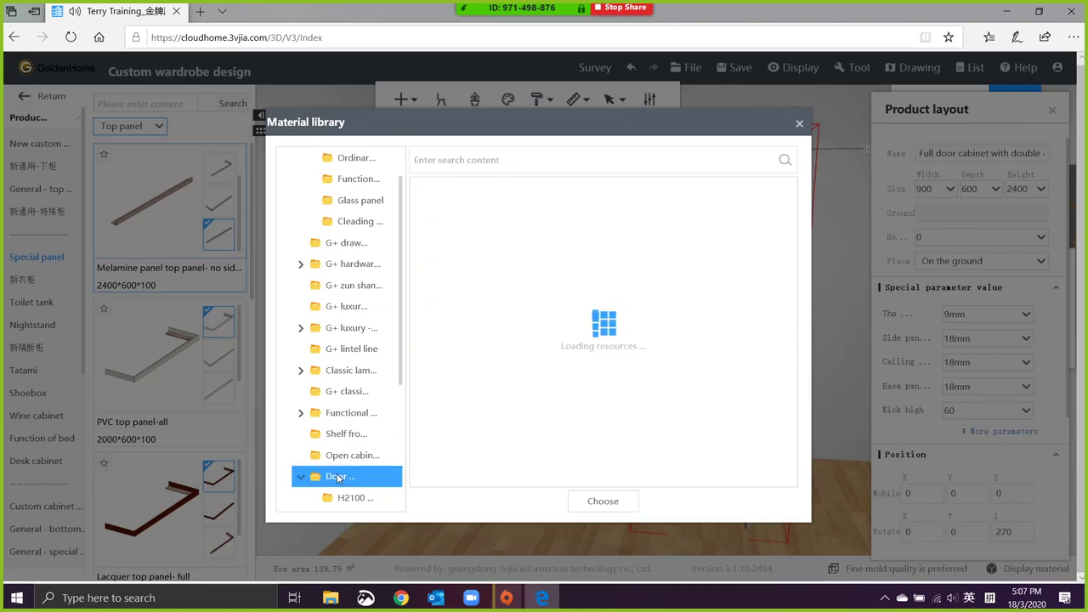
scroll(353, 425, down, 5)
click(359, 392)
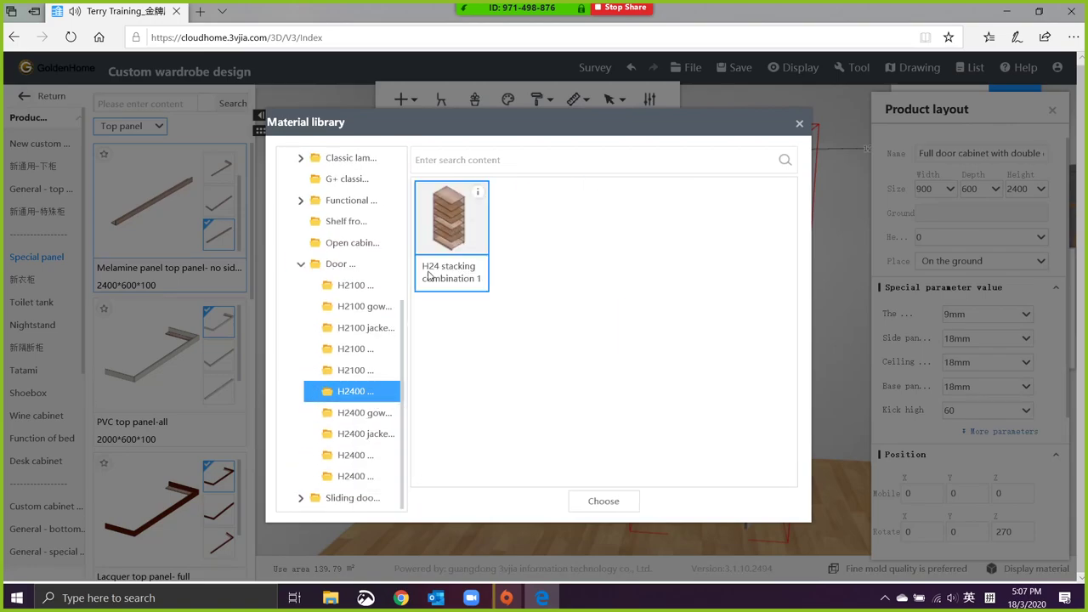
click(371, 412)
drag(584, 128, 356, 113)
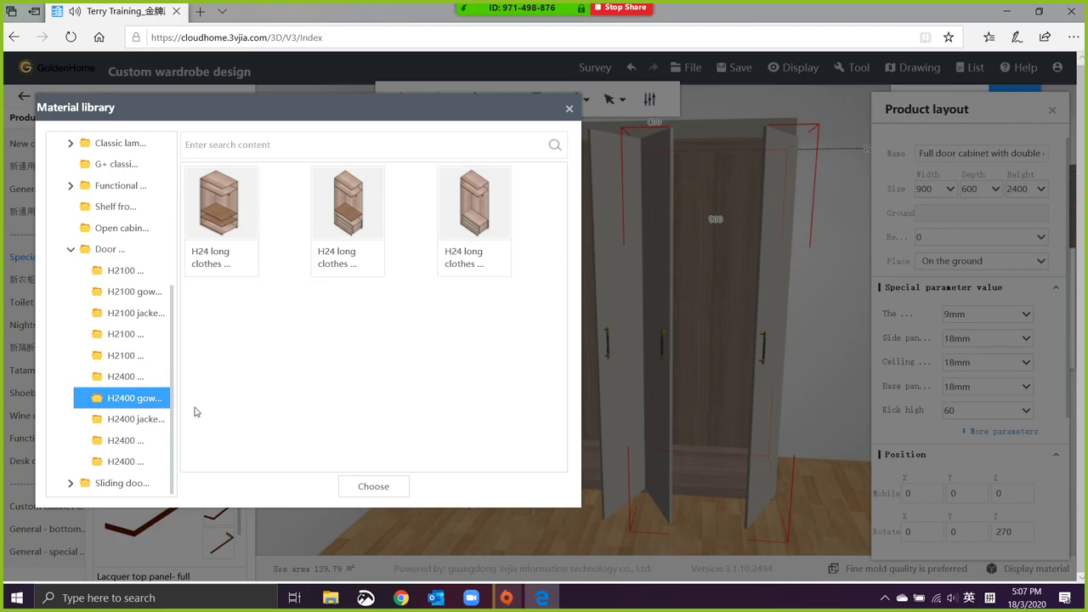
click(154, 421)
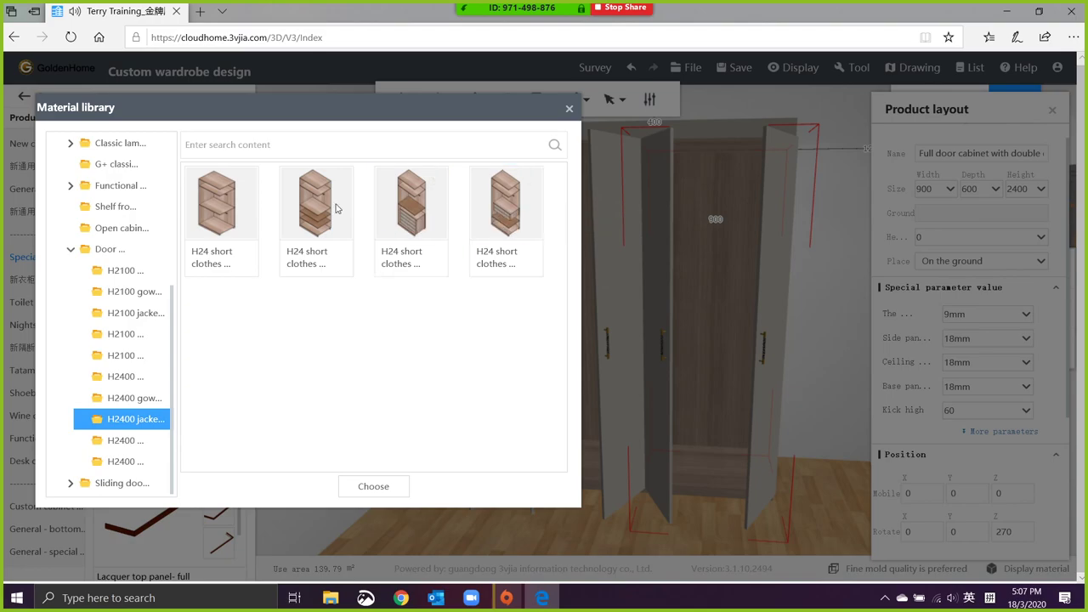
click(134, 440)
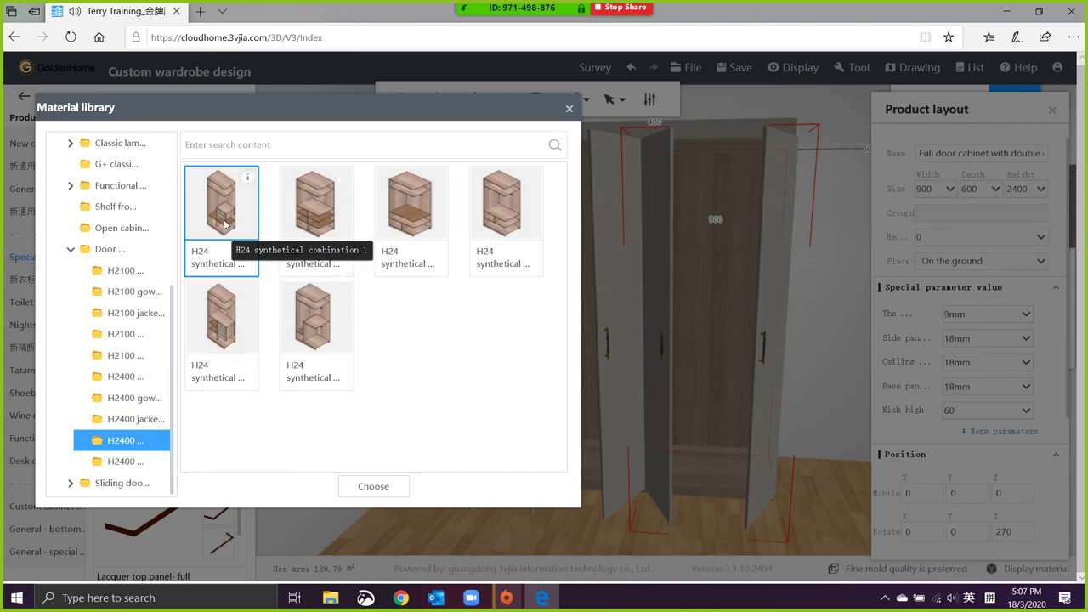
double_click(411, 212)
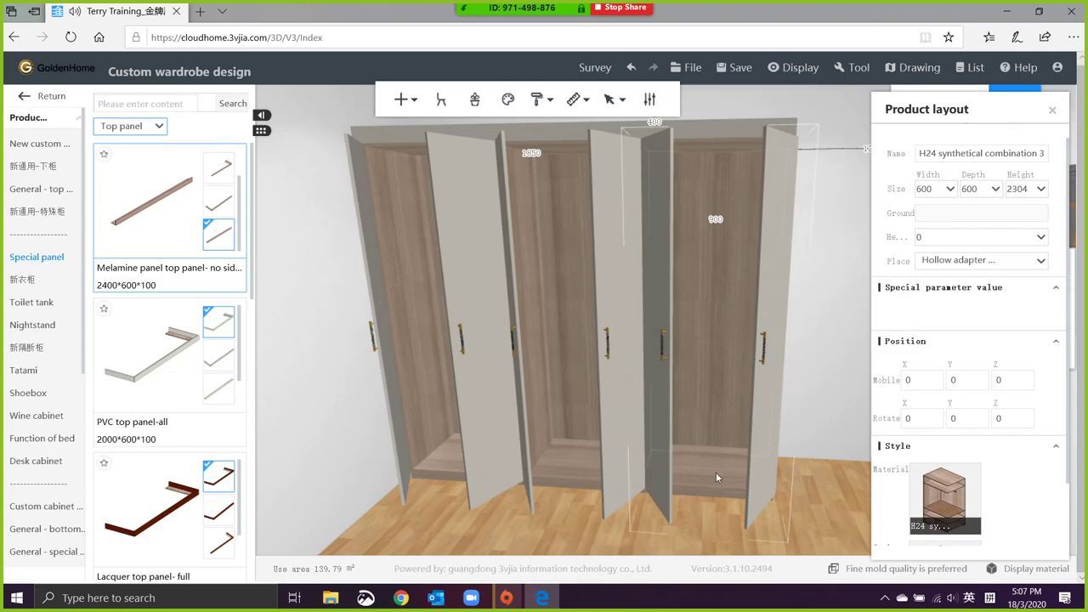
click(714, 456)
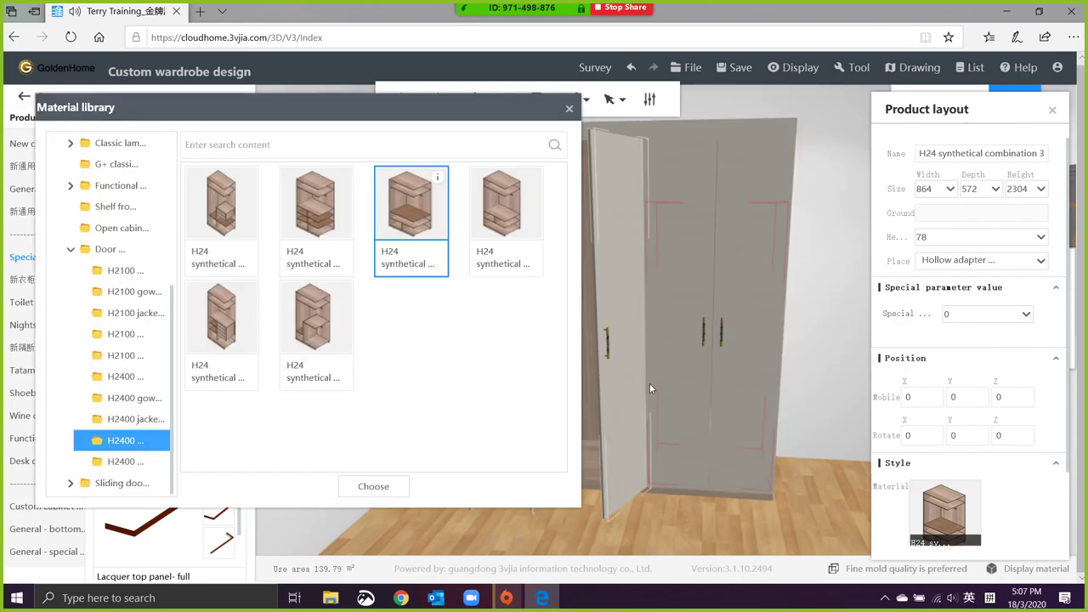
Step: Place an H24 long clothes combination from the H2400 gown group inside the middle cabinet
key(Left)
click(679, 295)
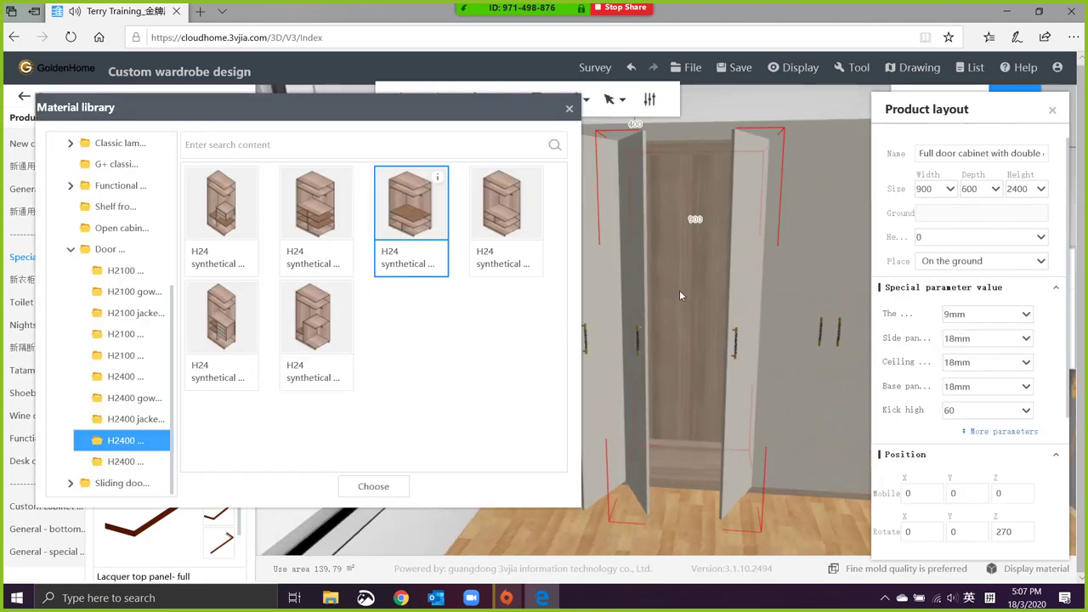
click(128, 397)
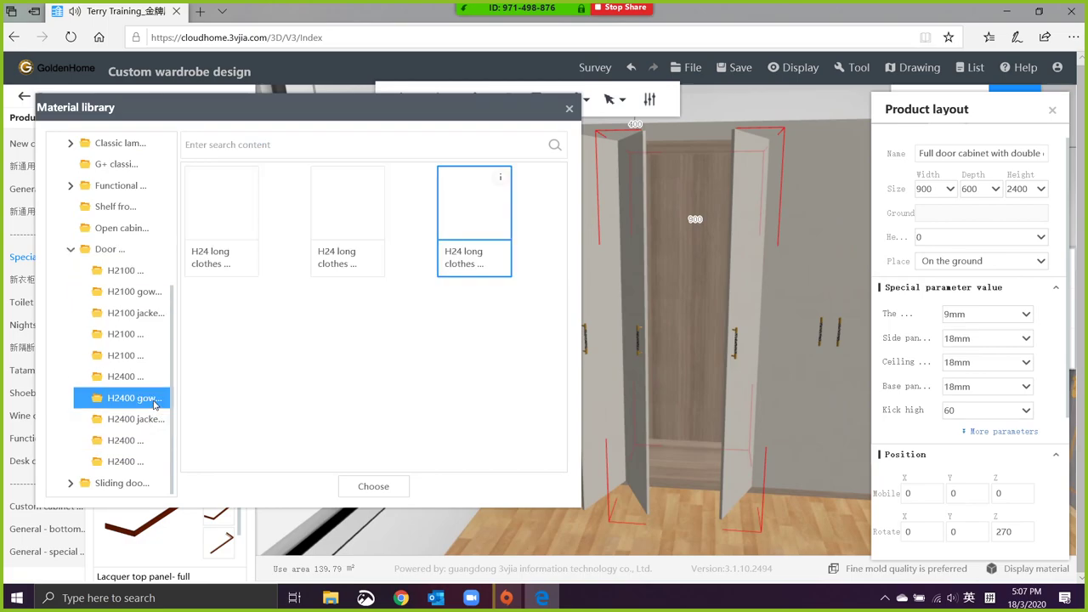
double_click(476, 226)
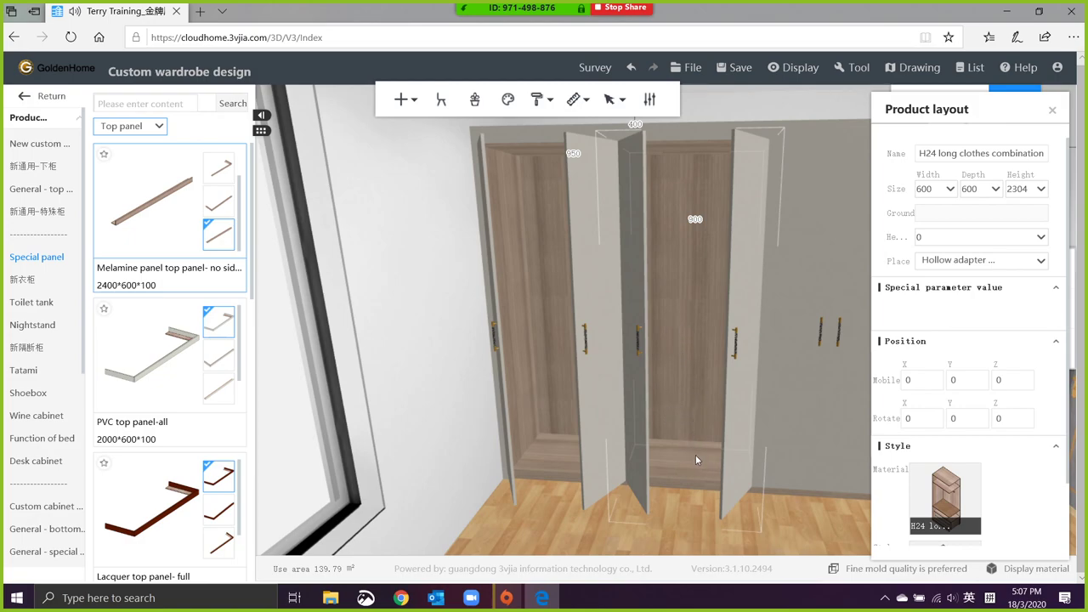
click(683, 519)
click(674, 394)
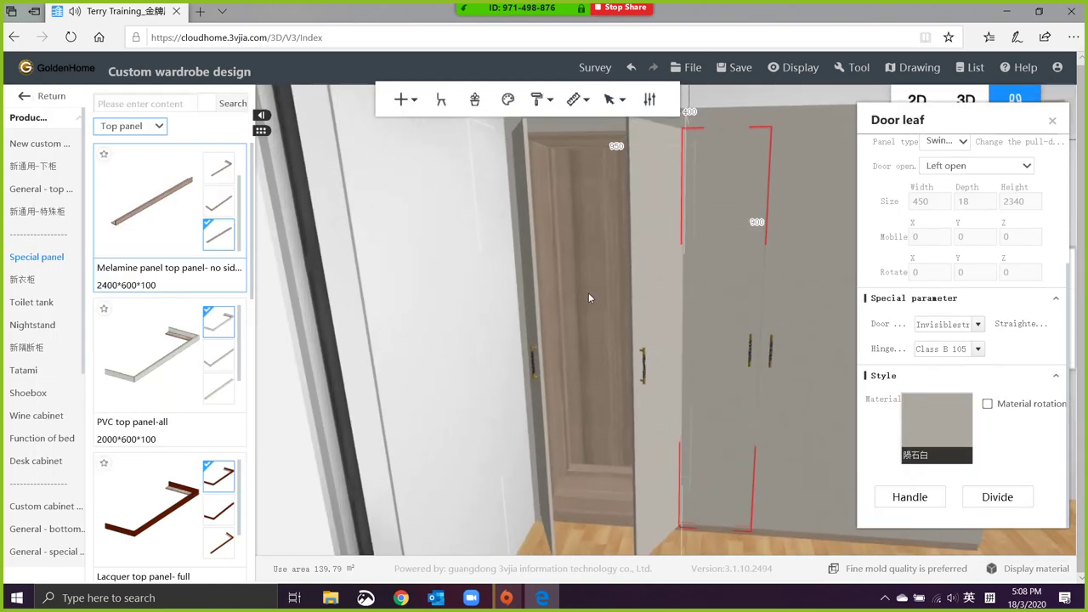
Step: Add H24 stacking combination 1 as a functional part inside the cabinet nearest the window and close the material library
click(588, 292)
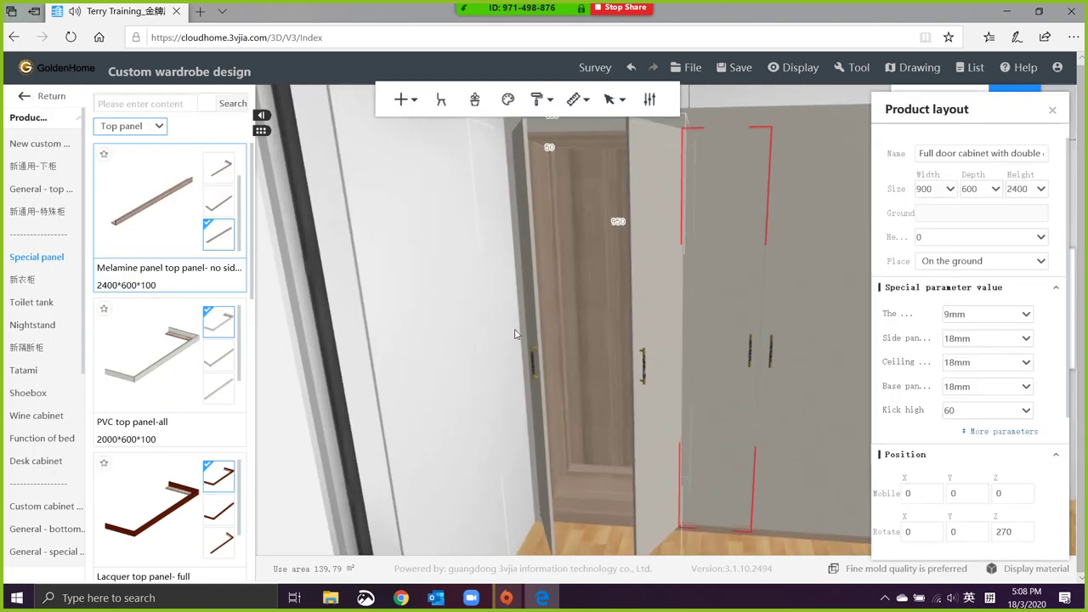
right_click(586, 288)
click(672, 328)
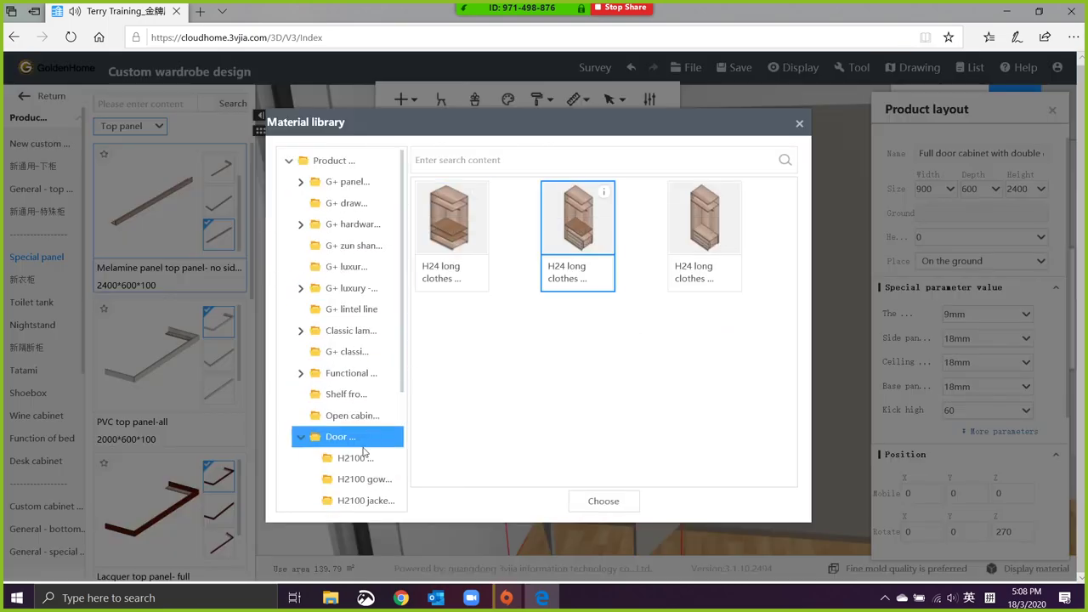
scroll(354, 491, down, 2)
click(361, 434)
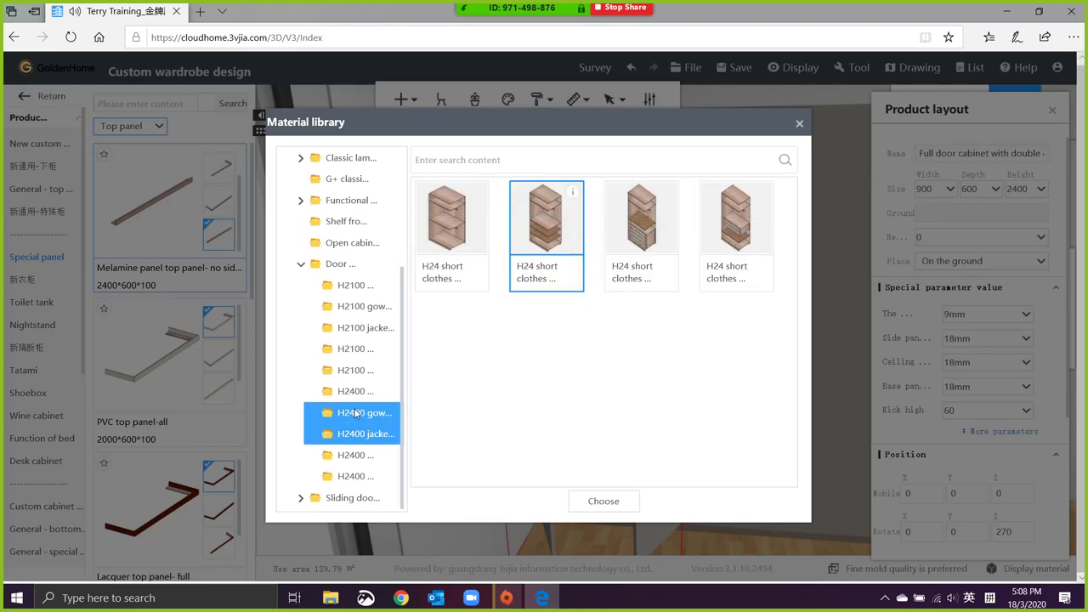
click(361, 412)
click(365, 392)
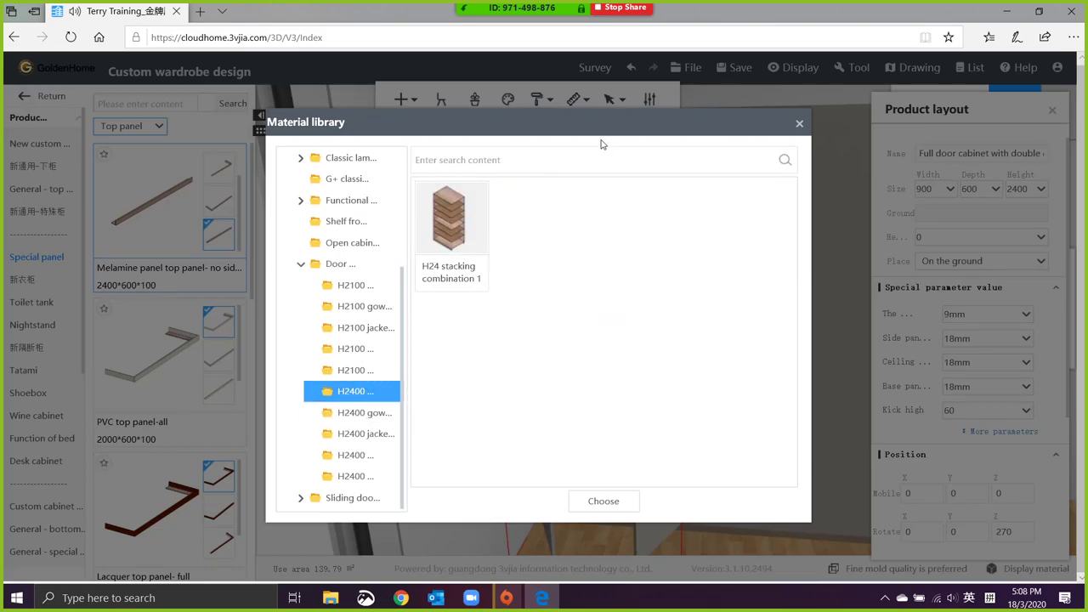
drag(561, 124, 251, 100)
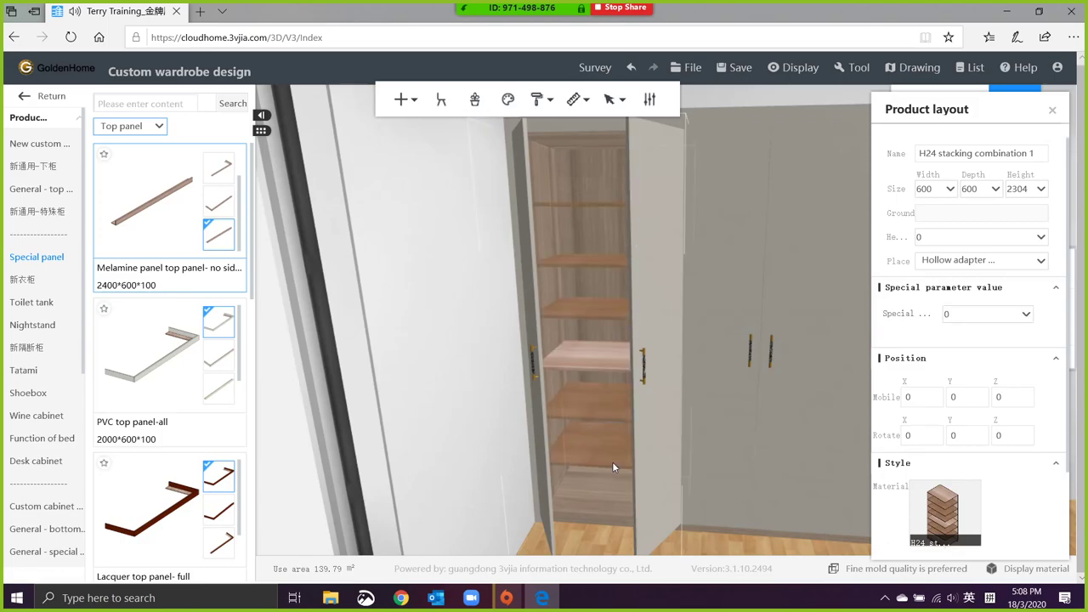
click(612, 462)
scroll(653, 519, down, 1)
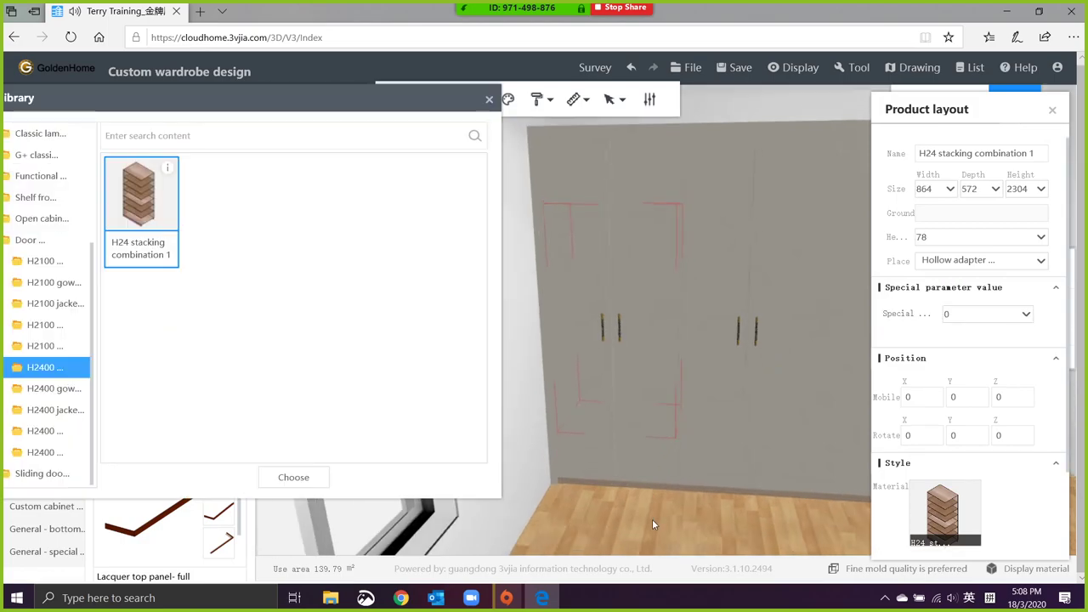
click(490, 101)
click(615, 521)
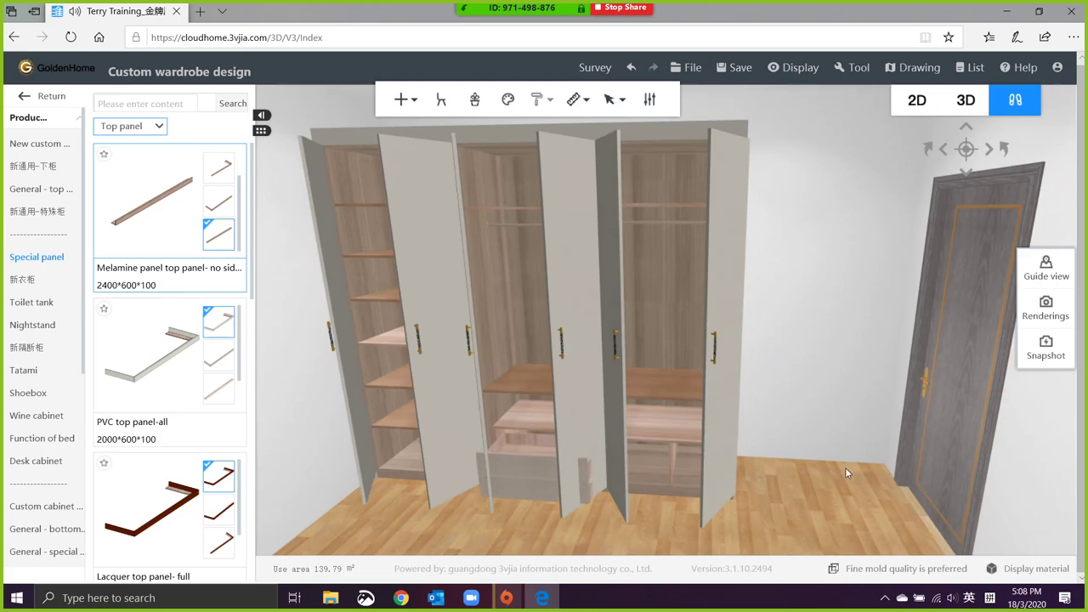
Step: Set the cabinet material of the whole wardrobe to Light walnut from the G+ carcass materials, and reopen the doors
drag(843, 467, 811, 468)
scroll(821, 471, down, 5)
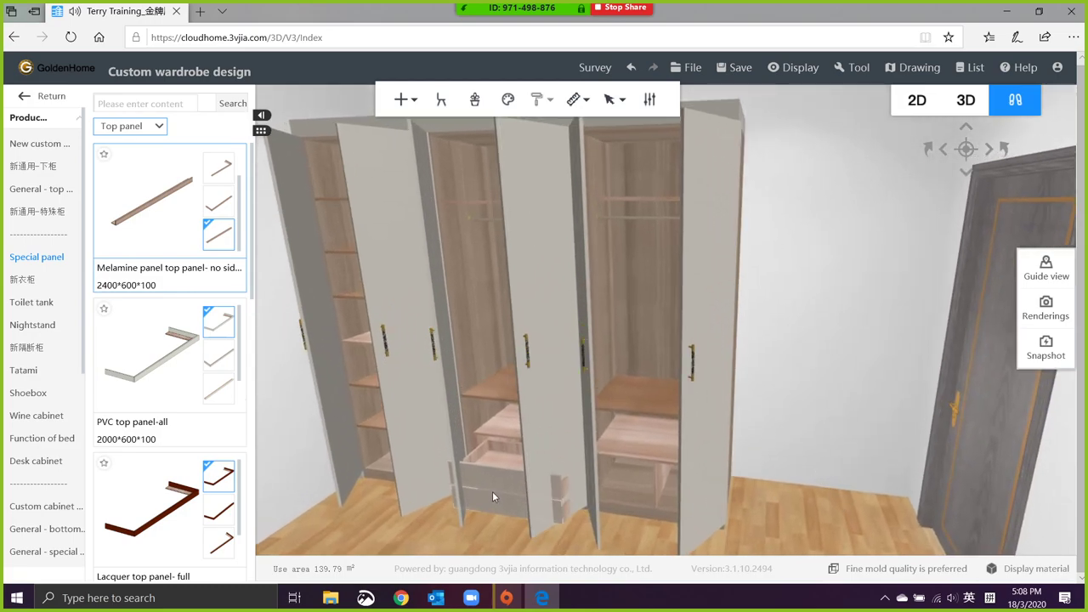
click(492, 491)
click(759, 387)
right_click(777, 340)
mouse_move(829, 258)
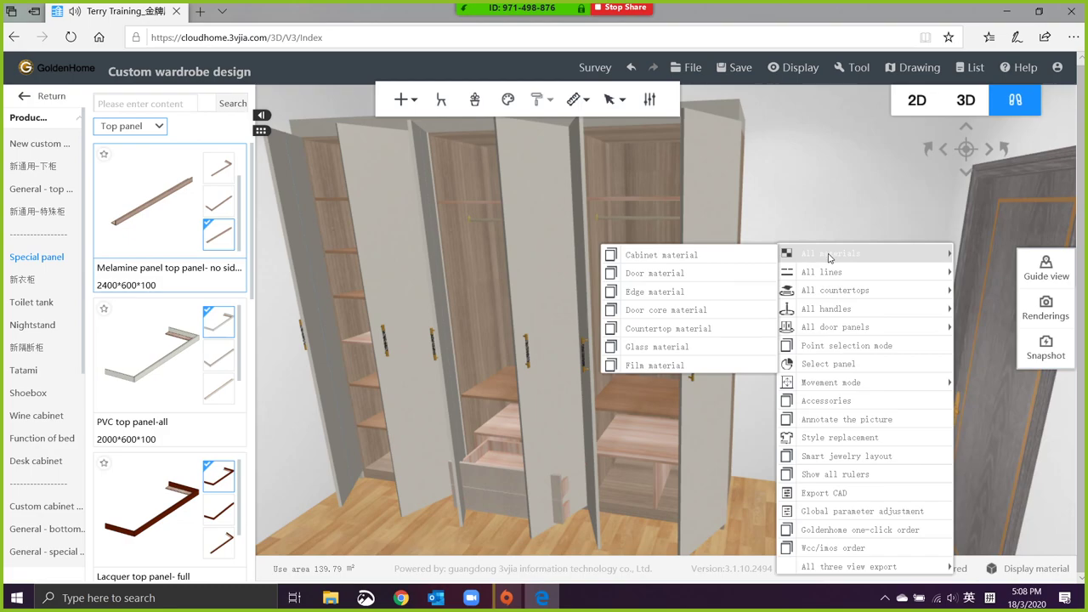
click(740, 260)
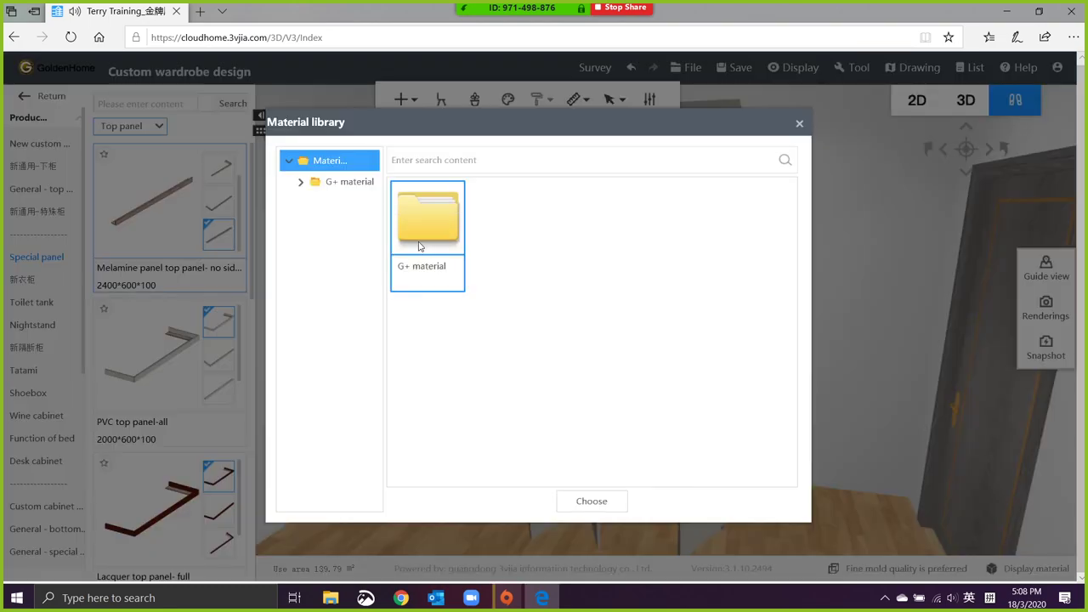
double_click(417, 244)
click(371, 210)
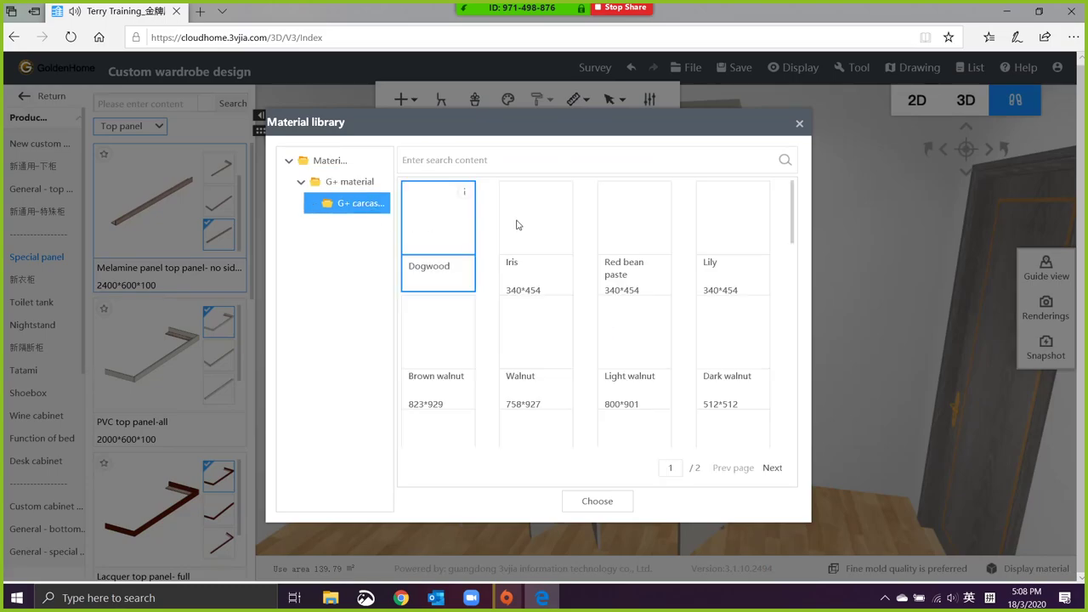
double_click(631, 321)
click(780, 248)
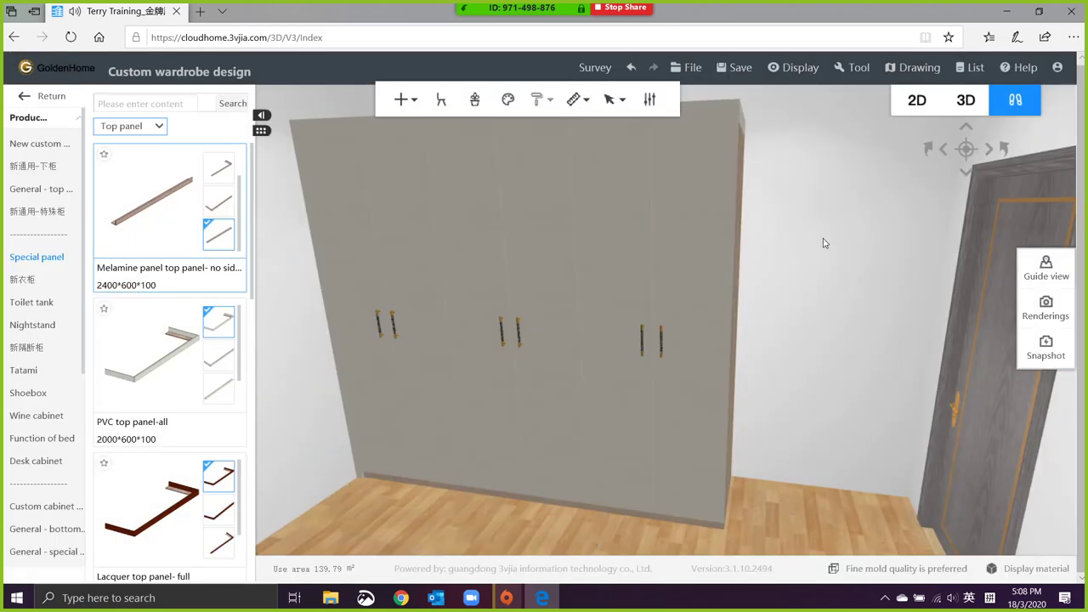
click(787, 276)
Step: Set the door material of the whole wardrobe to Fabric grey gloss from the 5 melamine group of G+ door materials
right_click(813, 266)
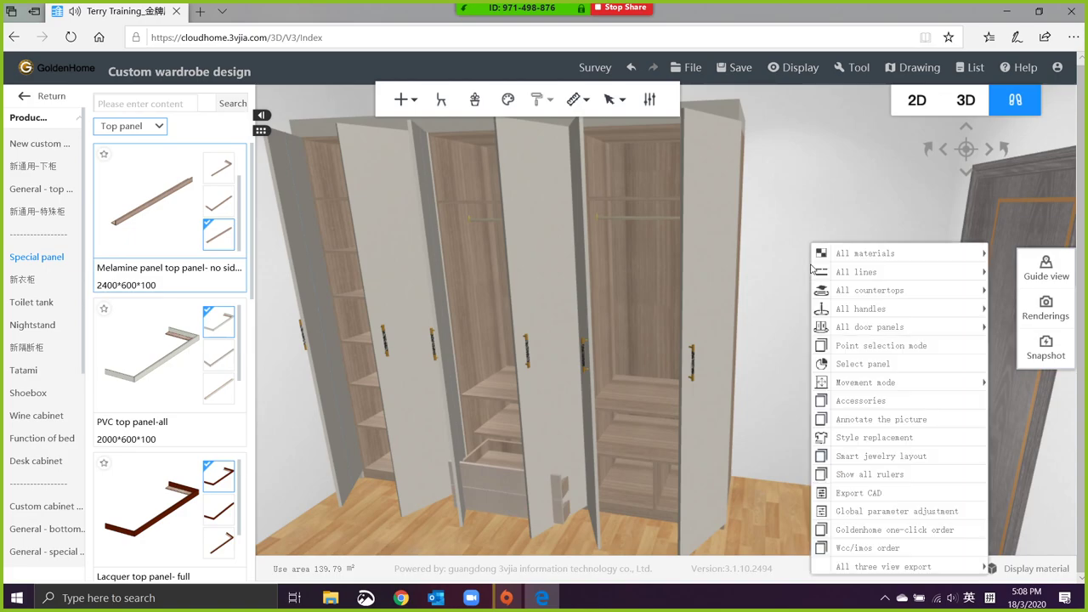
mouse_move(853, 286)
mouse_move(822, 253)
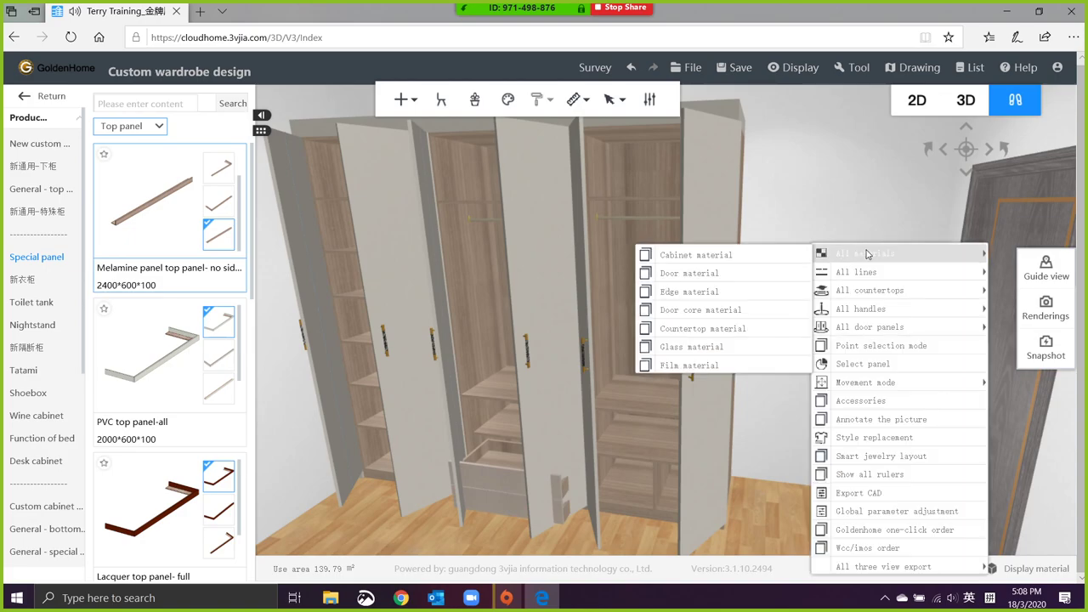
click(771, 272)
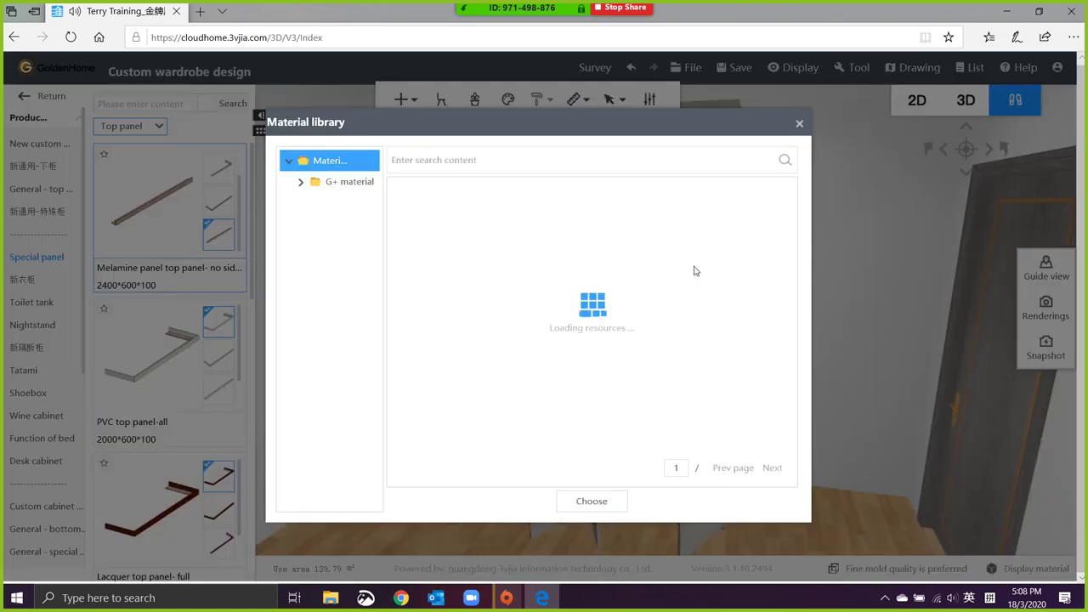
click(354, 201)
click(361, 223)
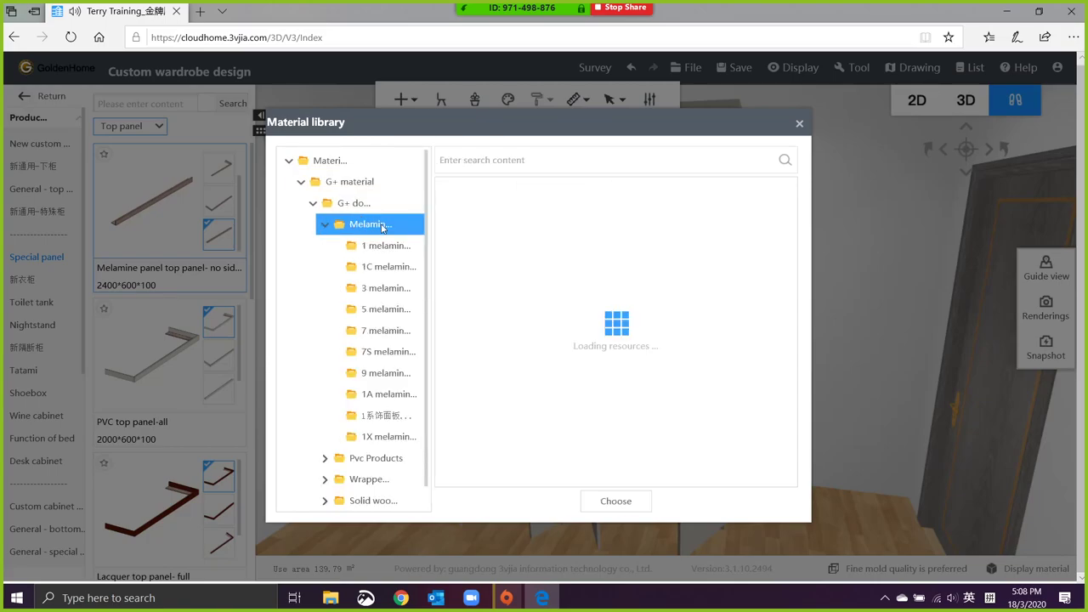
click(404, 251)
click(387, 309)
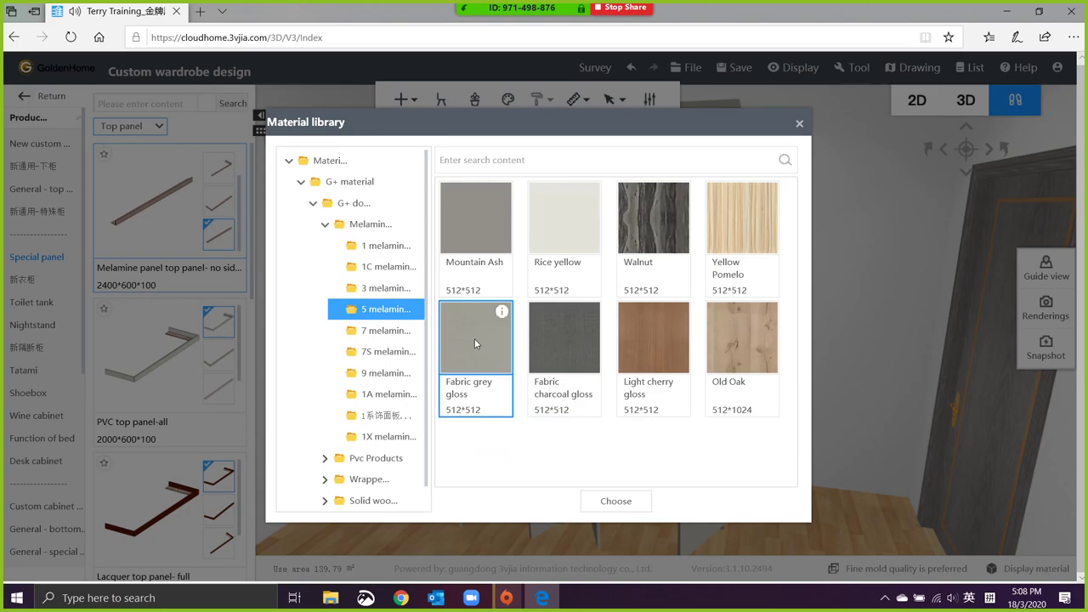
click(601, 501)
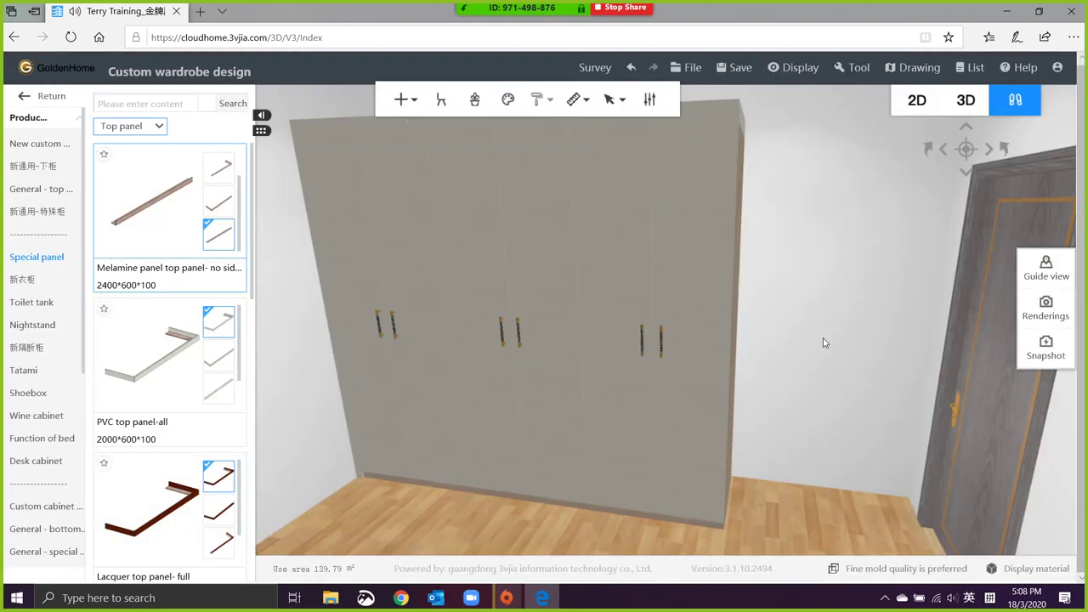
Step: Swing all the wardrobe doors open and examine the fitted interiors and new finishes up close
key(o)
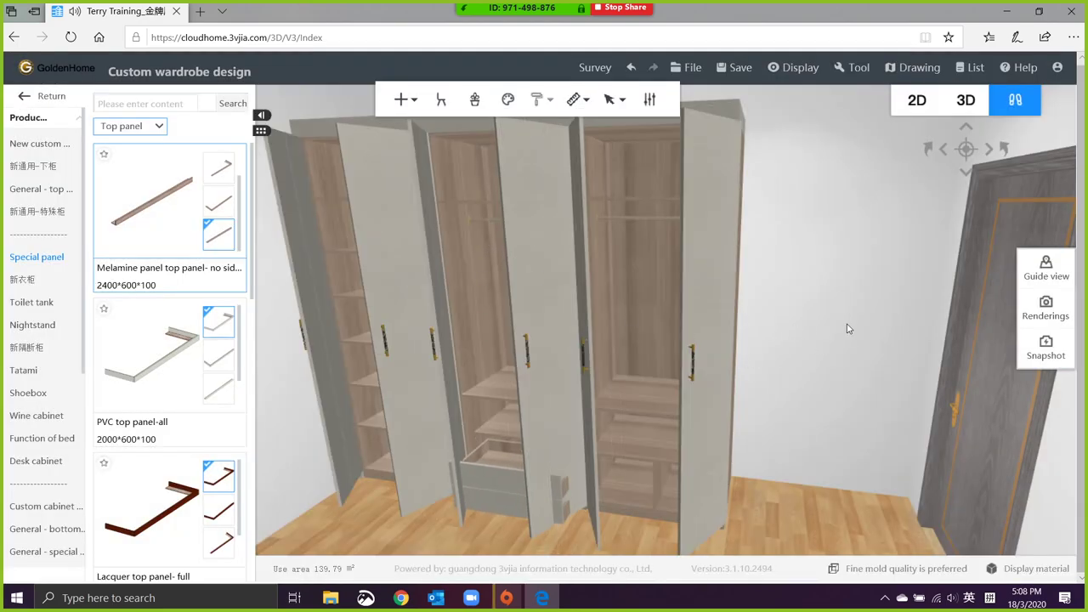
scroll(848, 328, down, 3)
drag(876, 334, 892, 325)
scroll(651, 325, up, 3)
drag(652, 325, 686, 270)
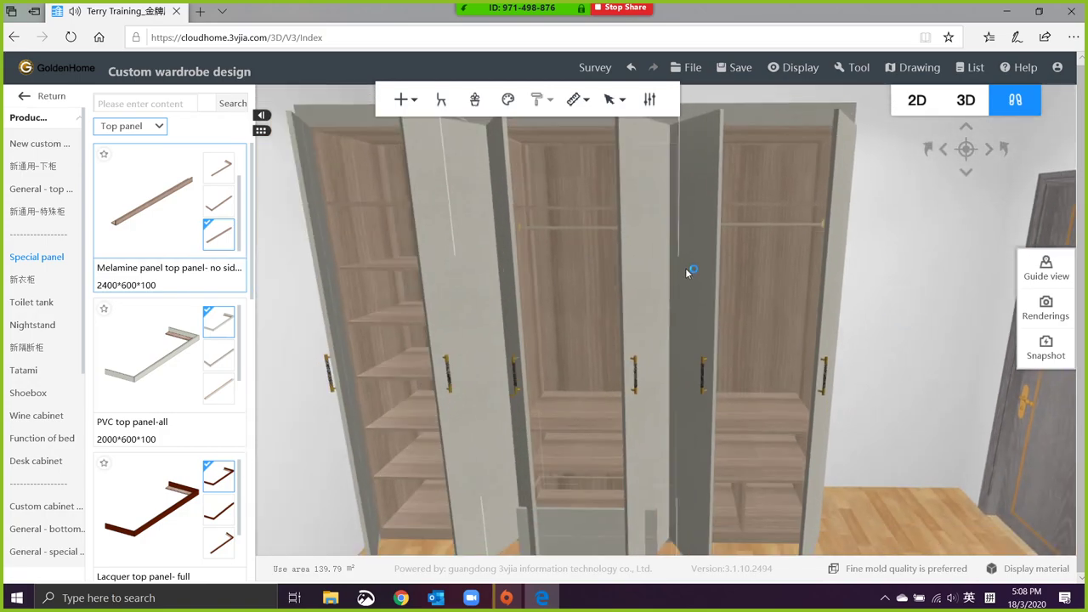
Step: Close all the wardrobe doors and view the complete wardrobe front in the room
scroll(687, 272, down, 1)
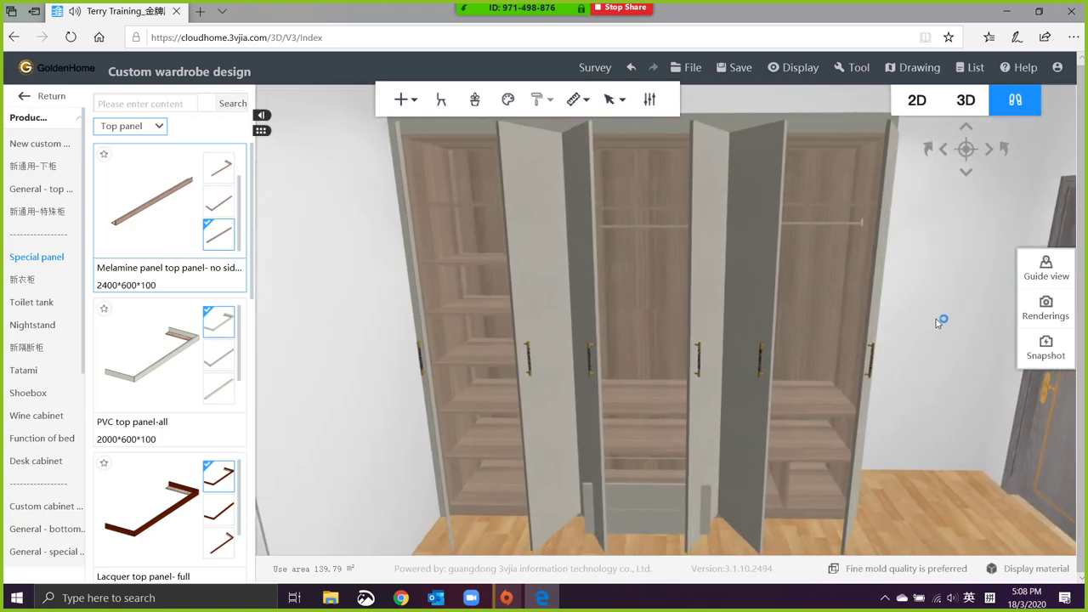
key(o)
drag(935, 320, 873, 308)
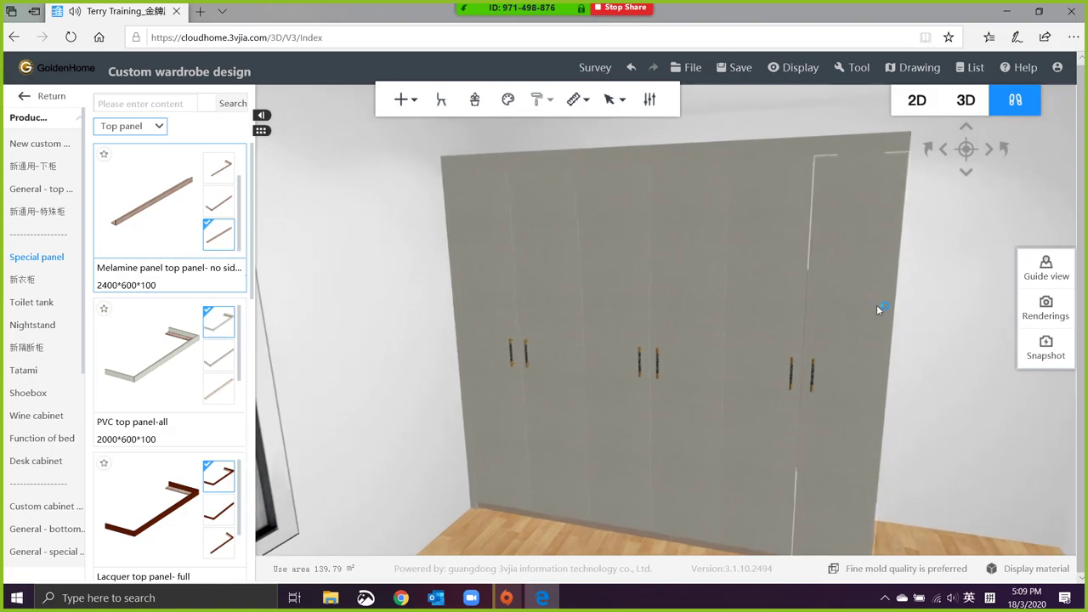
scroll(872, 309, down, 1)
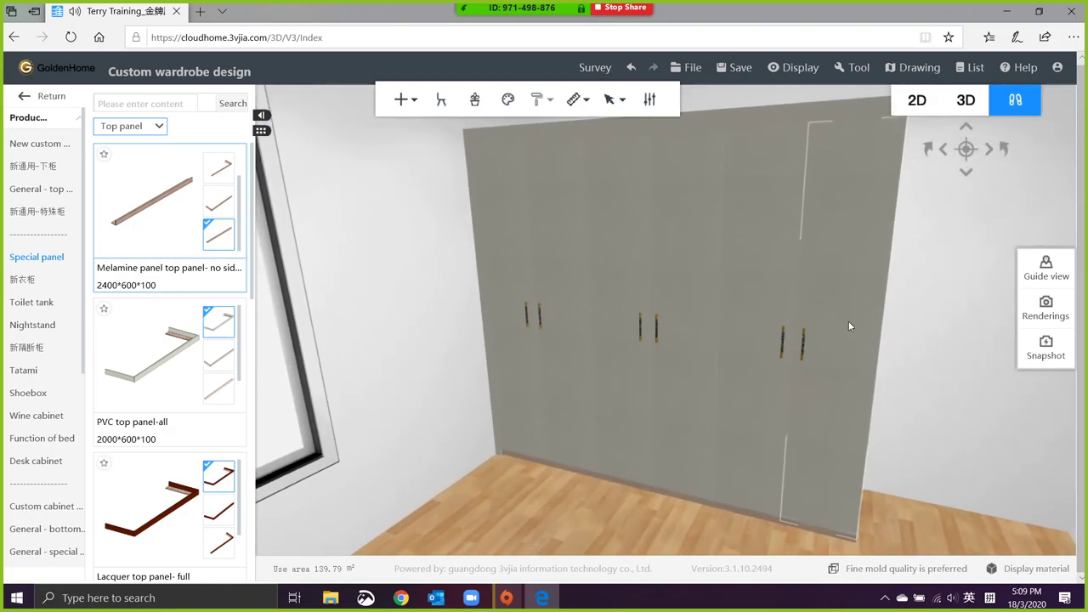
drag(861, 331, 887, 321)
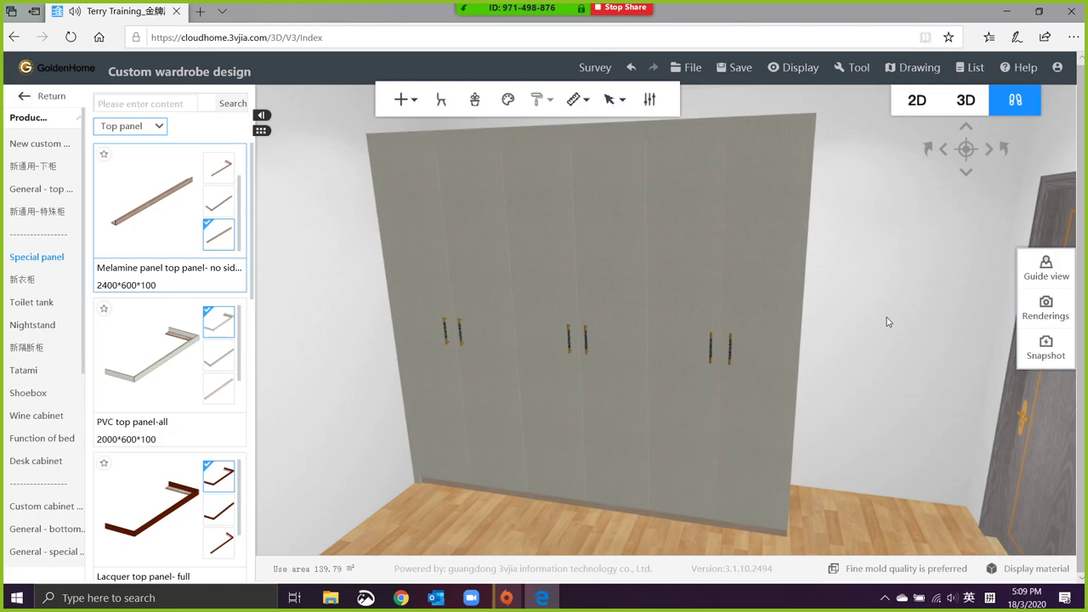
click(884, 600)
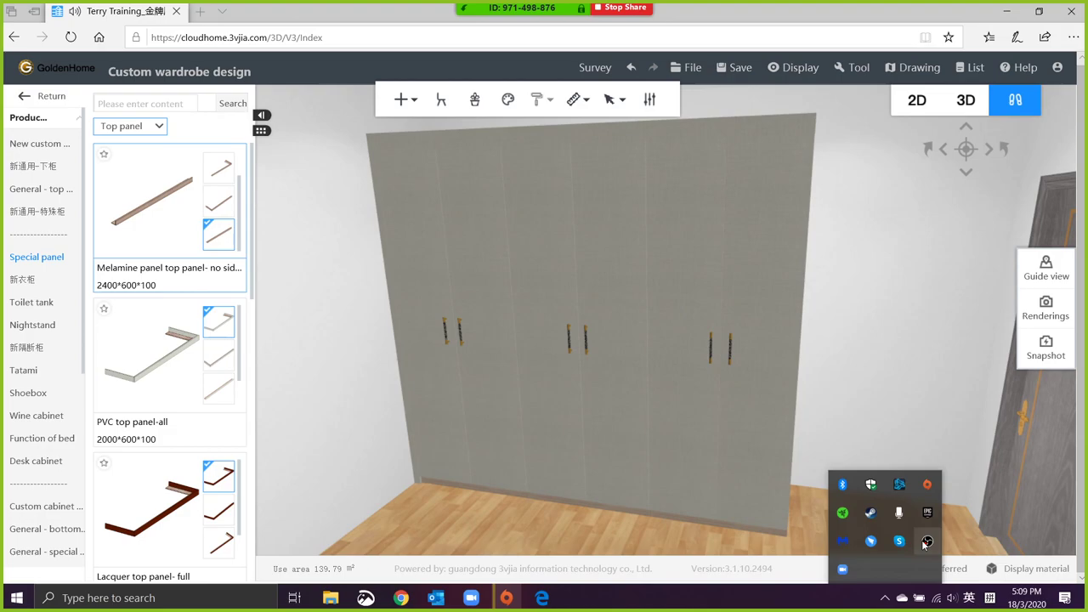
right_click(926, 541)
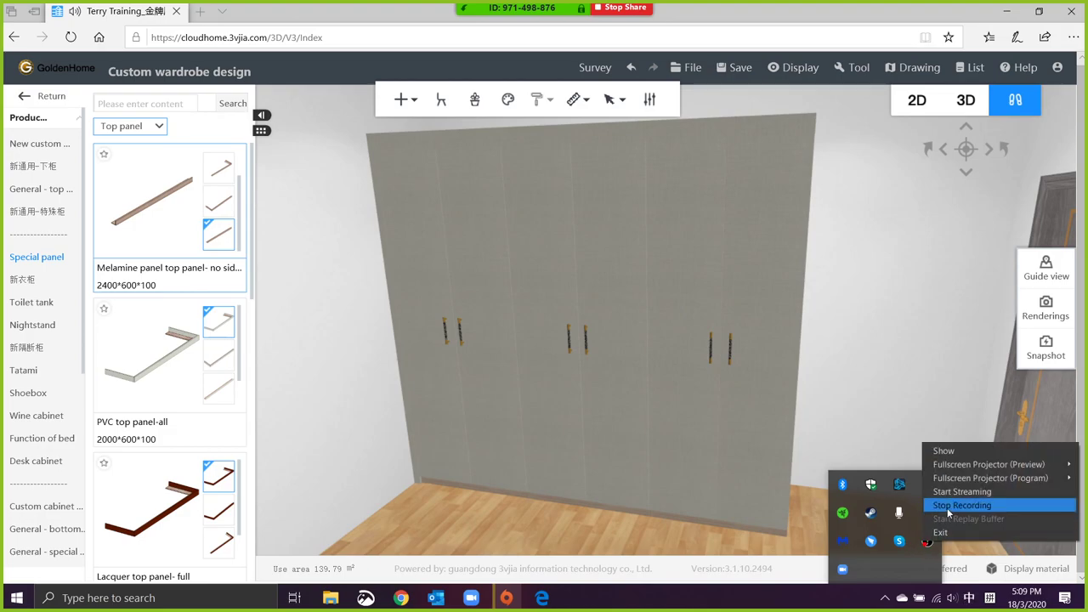